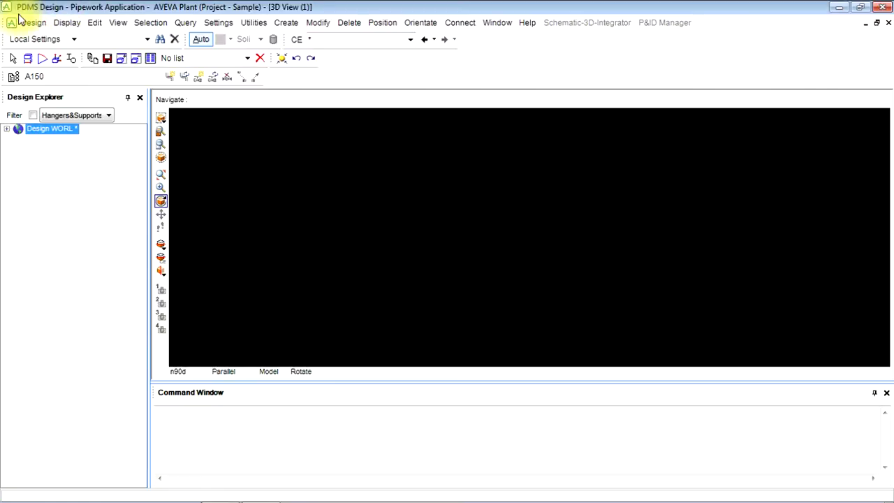
# Step: Switch to the Equipment application and expand the design world in the explorer
pyautogui.click(35, 22)
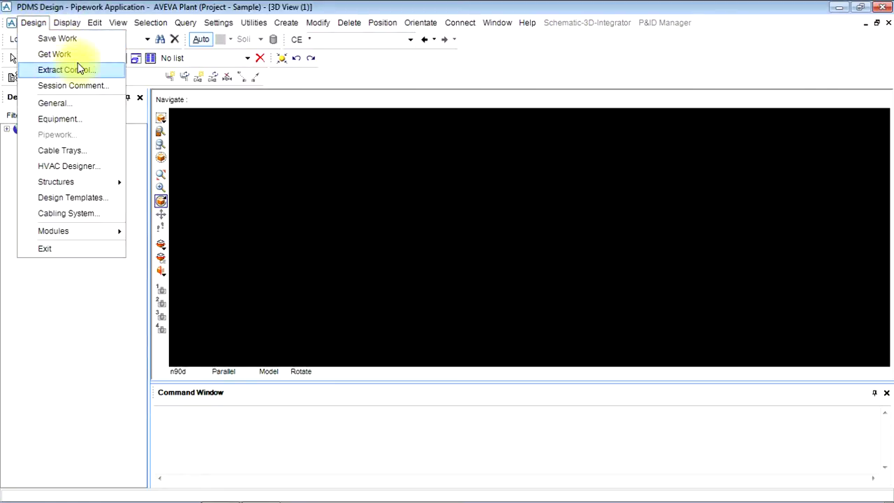
pyautogui.click(58, 119)
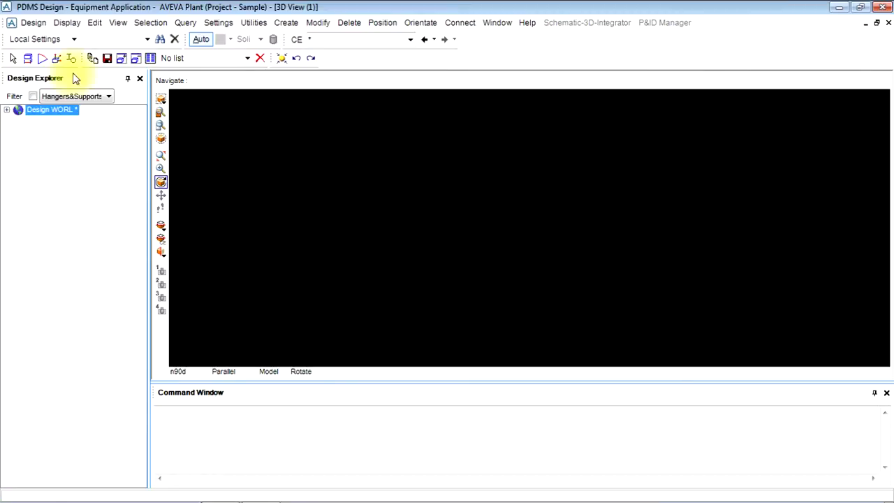
pyautogui.doubleClick(47, 111)
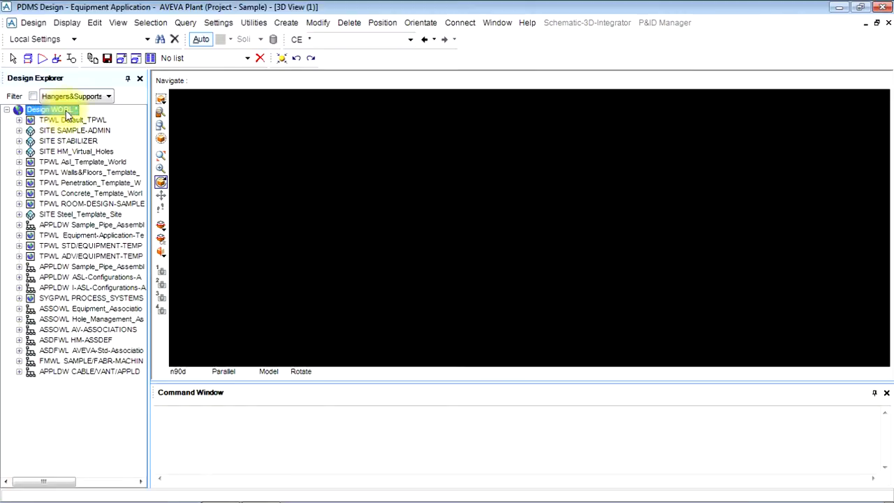
# Step: Create a site under the design world and a zone inside it, leaving name and purpose unset for both
pyautogui.click(289, 23)
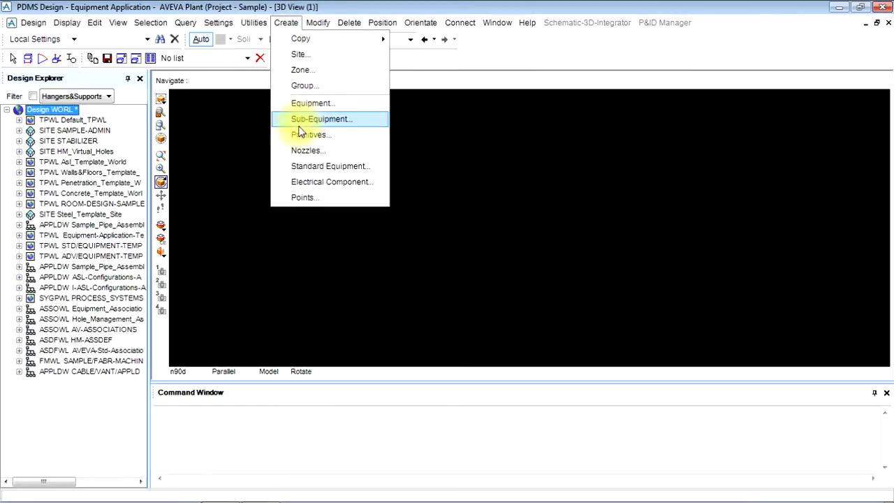
pyautogui.click(298, 52)
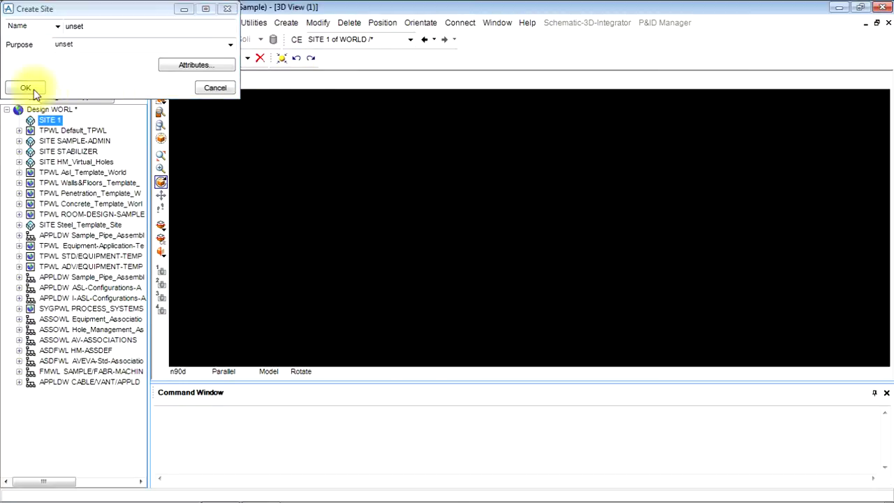
pyautogui.click(23, 87)
pyautogui.click(293, 23)
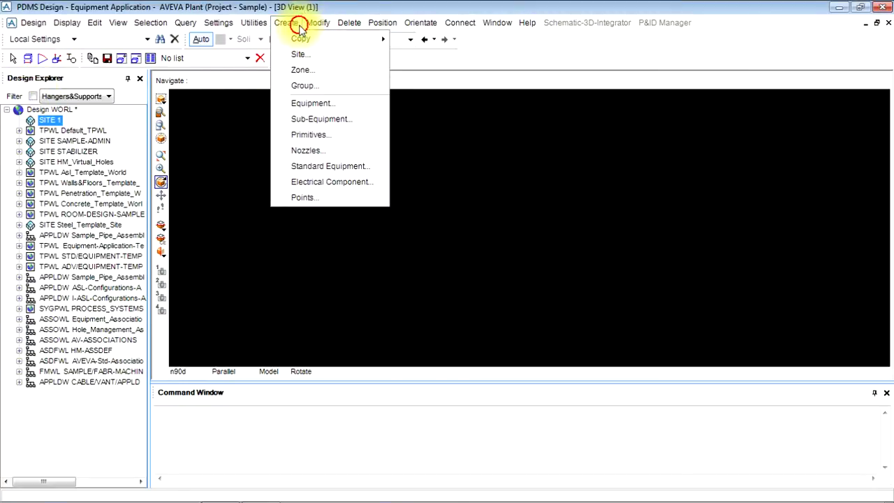
pyautogui.click(304, 77)
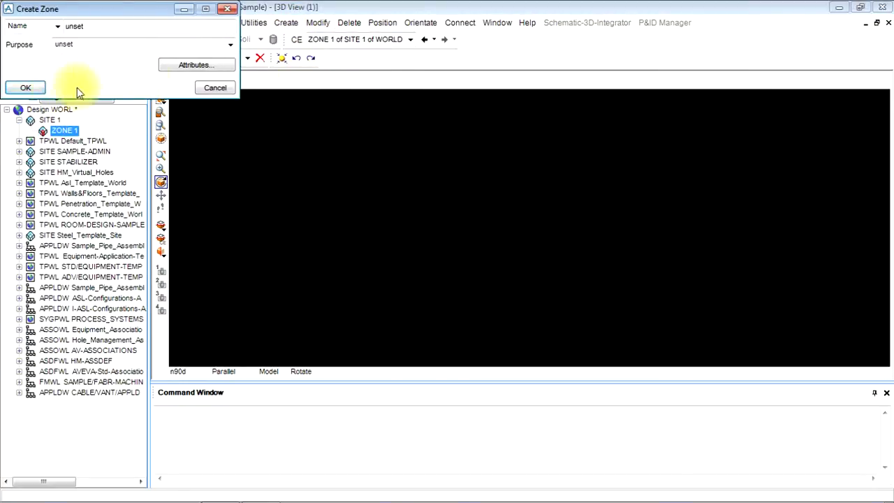
pyautogui.click(18, 87)
# Step: Create an equipment element in the new zone
pyautogui.click(31, 22)
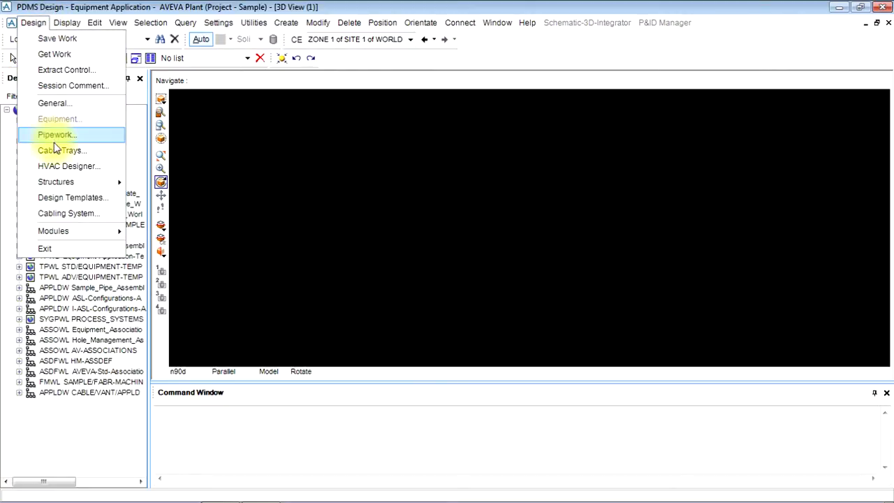
pyautogui.moveTo(335, 23)
pyautogui.moveTo(285, 22)
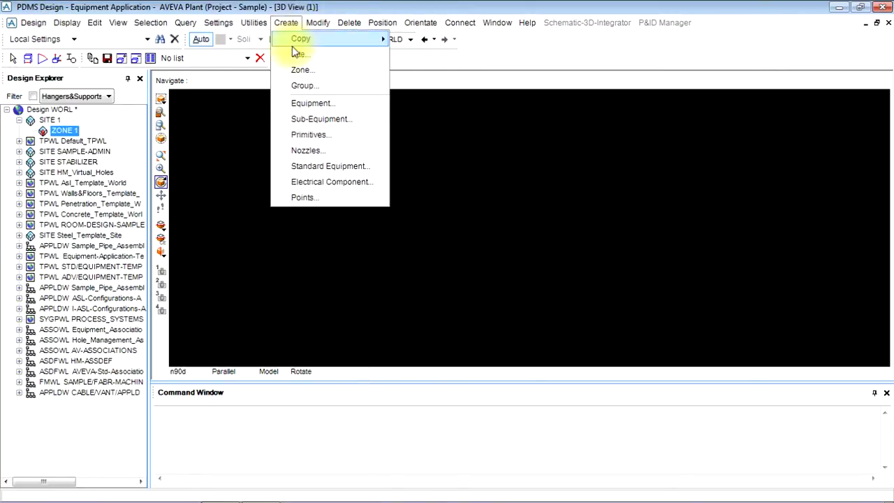
pyautogui.click(312, 106)
pyautogui.click(17, 173)
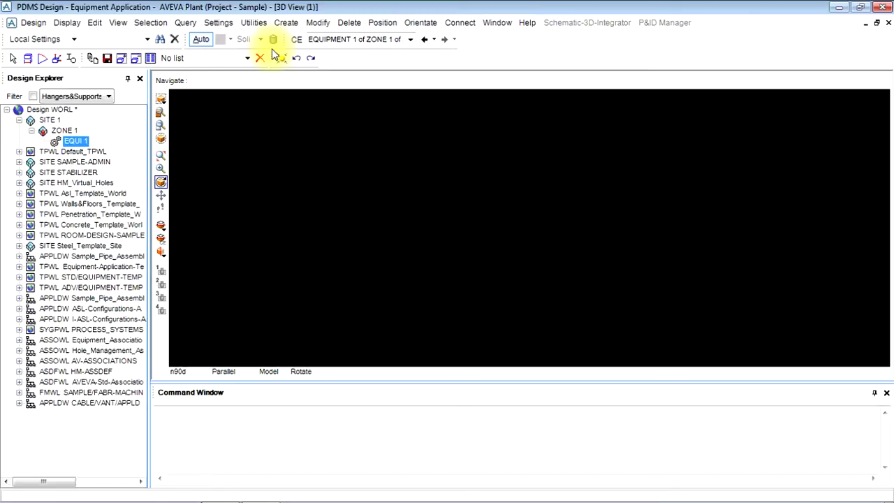
# Step: Create a cylinder primitive in the new equipment with height 6000 and diameter 4000
pyautogui.click(288, 23)
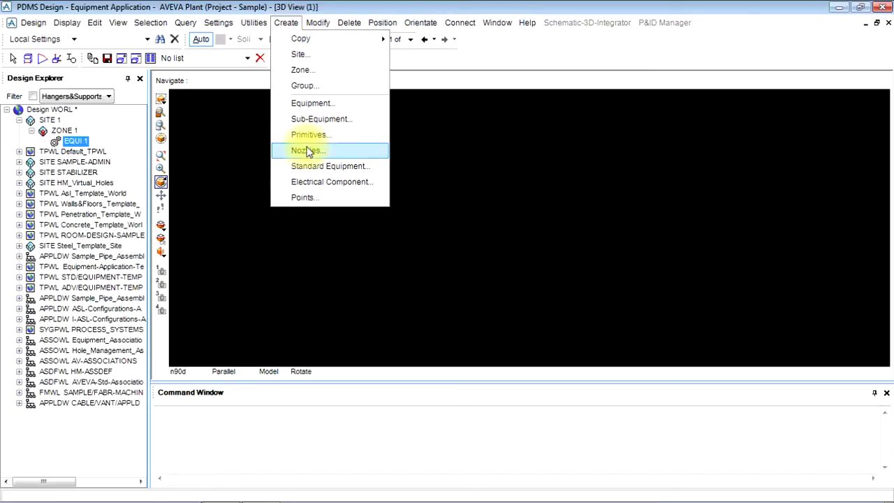
pyautogui.click(307, 134)
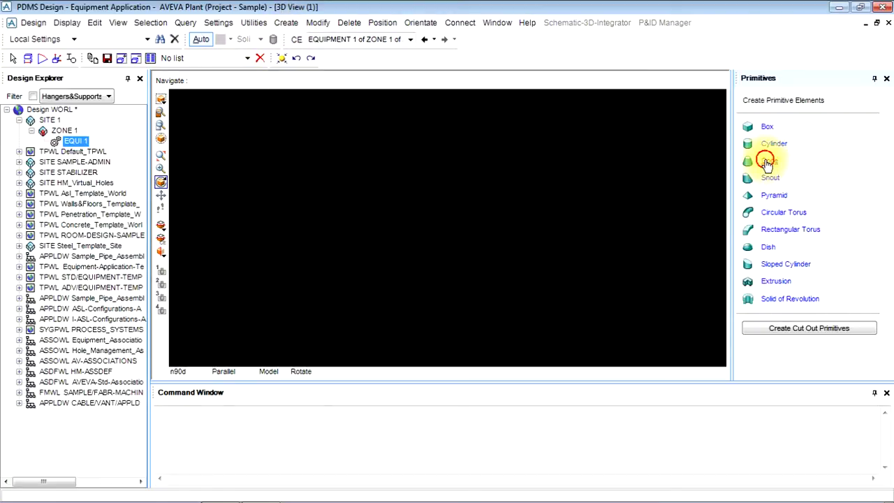
pyautogui.click(766, 162)
pyautogui.click(767, 146)
pyautogui.click(803, 135)
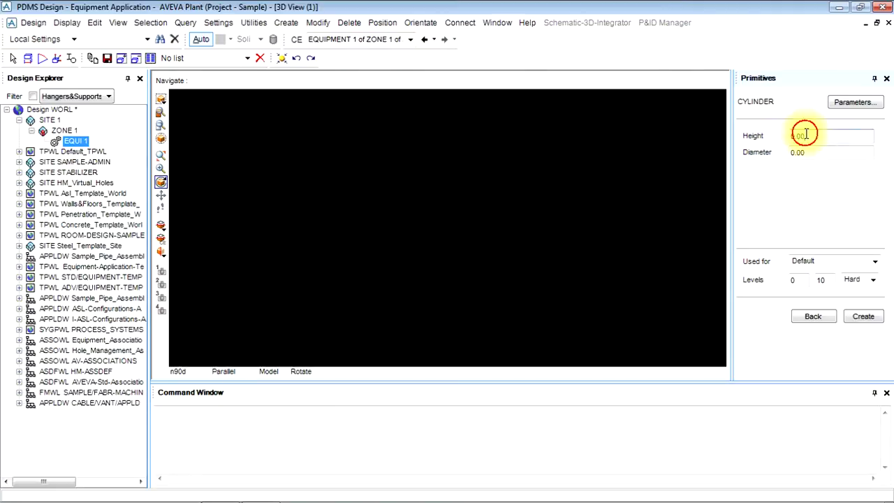
pyautogui.write('6')
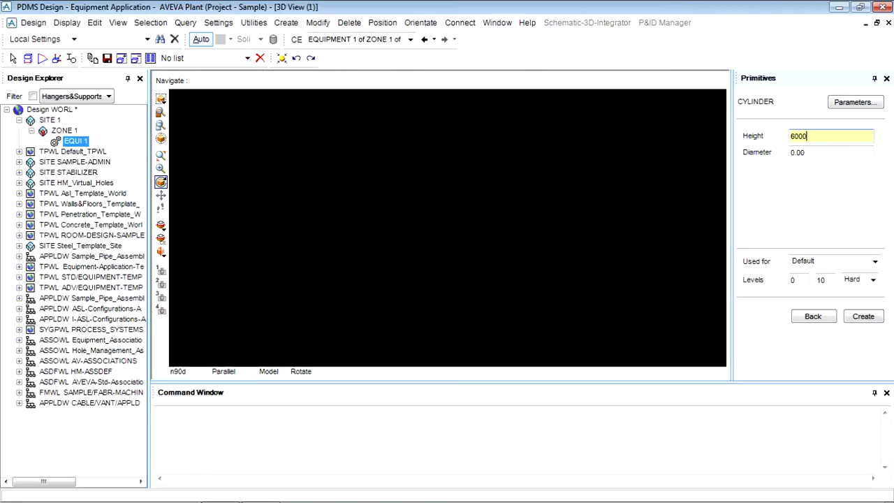
pyautogui.write('000')
pyautogui.click(818, 151)
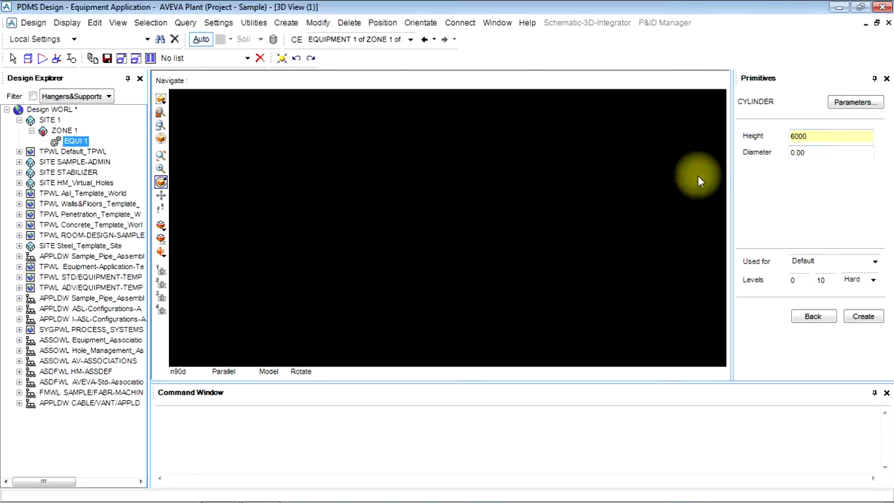
pyautogui.click(803, 152)
pyautogui.write('4')
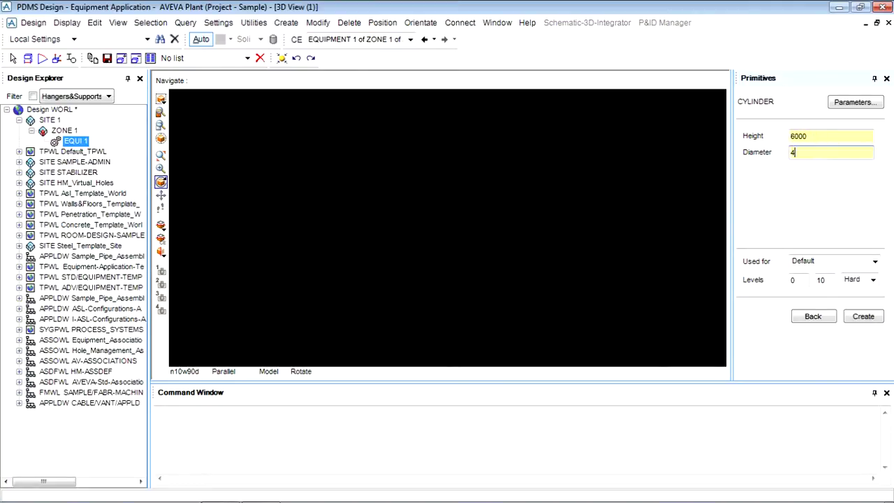
pyautogui.write('000')
pyautogui.click(863, 318)
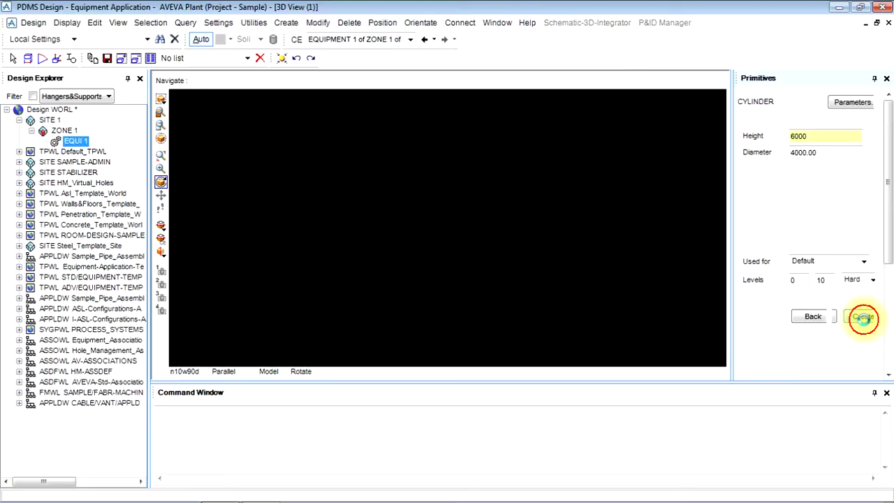
# Step: Set the 3D view to look north at the cylinder and accept the primitive at its default position
pyautogui.moveTo(573, 321); pyautogui.dragTo(591, 265, button='middle')
pyautogui.rightClick(591, 266)
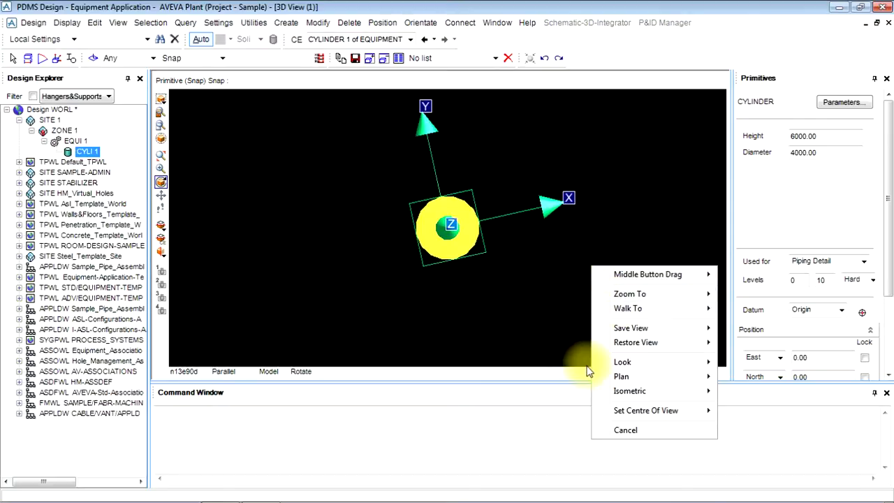
pyautogui.rightClick(563, 260)
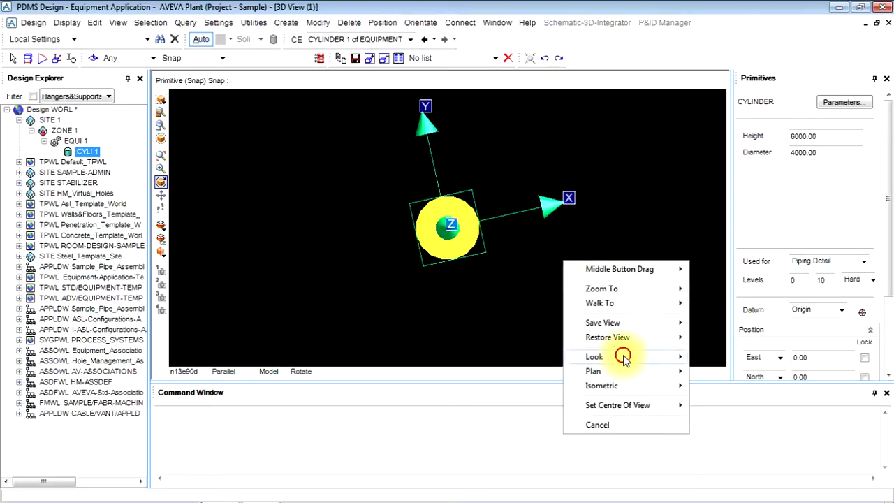
pyautogui.click(622, 356)
pyautogui.click(718, 357)
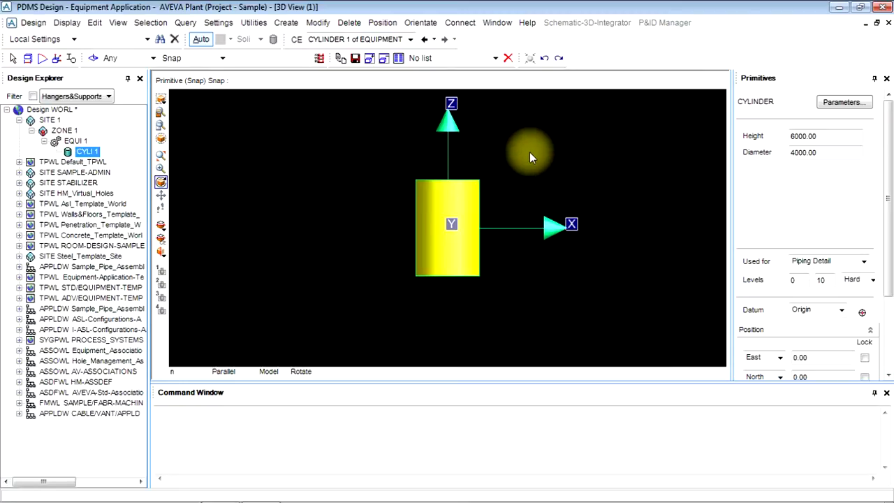
pyautogui.moveTo(606, 154); pyautogui.dragTo(578, 165, button='middle')
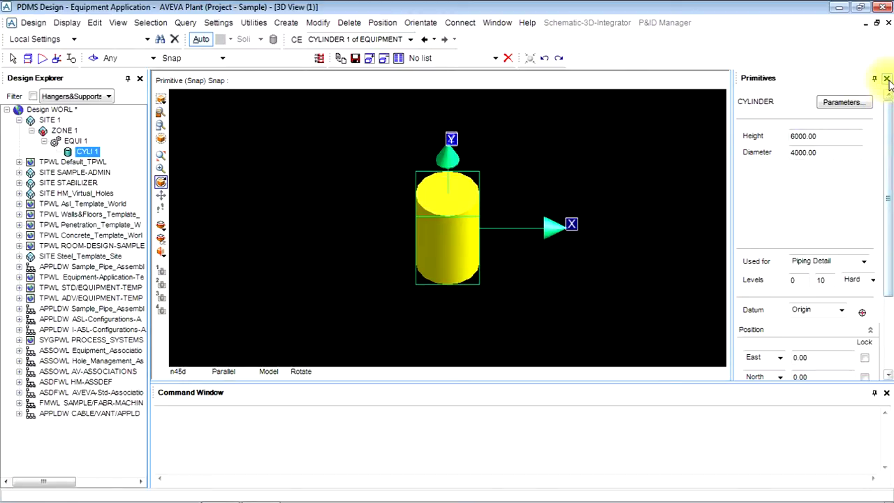
pyautogui.click(887, 366)
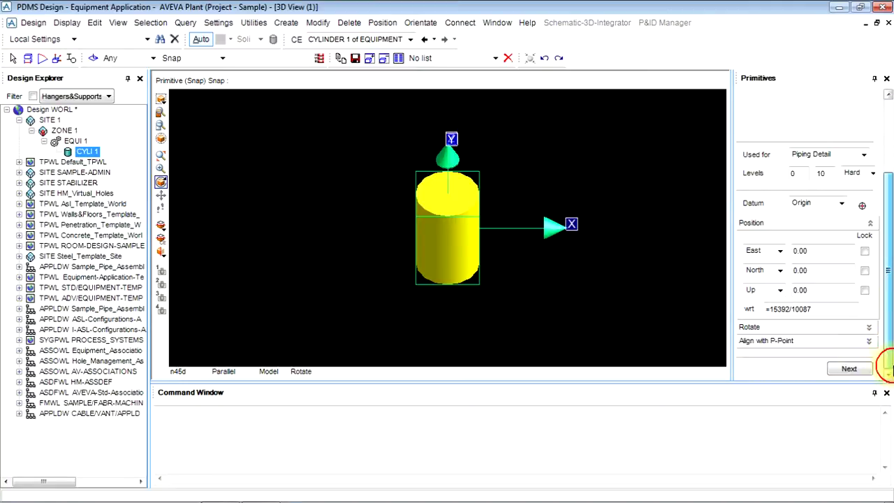
pyautogui.click(848, 368)
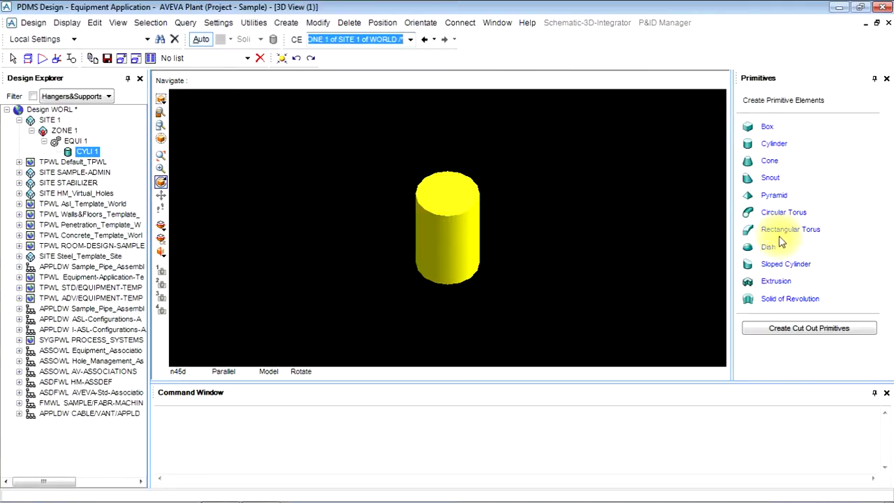
# Step: Create a dish primitive in the same equipment with diameter 4000, radius 400 and height 800
pyautogui.click(774, 245)
pyautogui.click(825, 136)
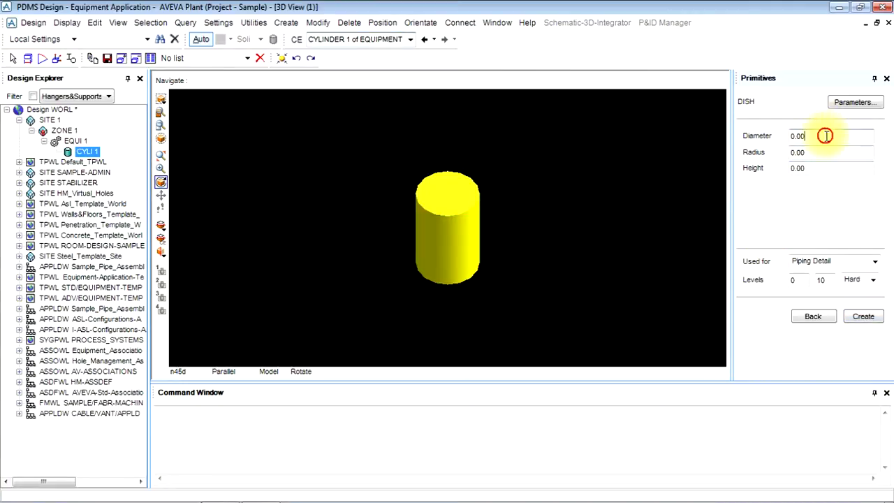
pyautogui.doubleClick(825, 135)
pyautogui.write('4000')
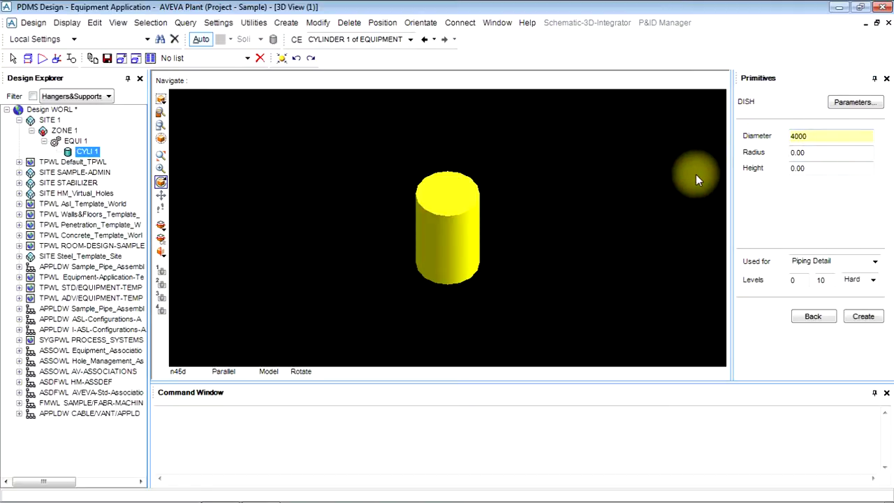
pyautogui.doubleClick(810, 152)
pyautogui.write('400')
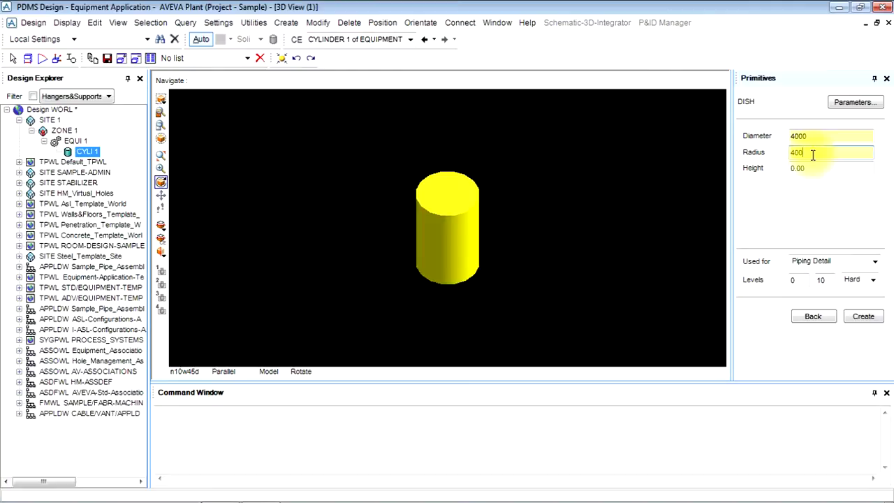
pyautogui.moveTo(813, 168); pyautogui.dragTo(766, 168)
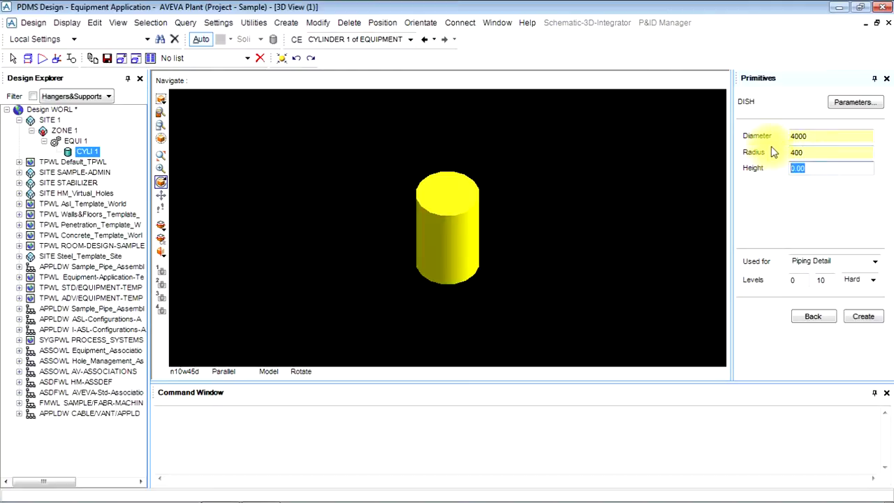
pyautogui.write('800')
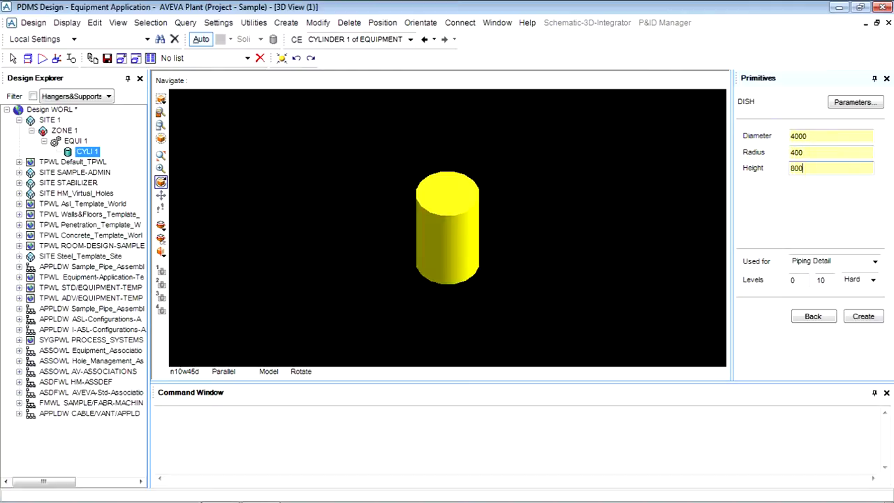
pyautogui.click(858, 317)
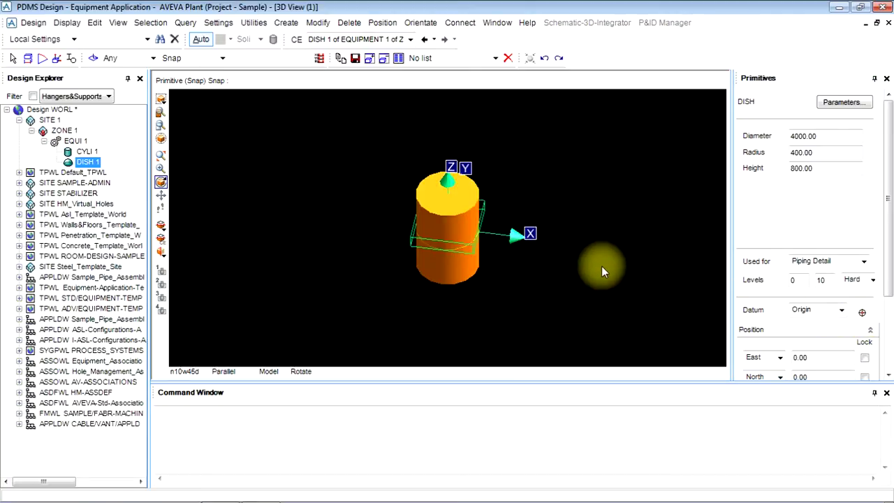
# Step: Place the dish on top of the cylinder with an Up position of 3000 and finish creating primitives
pyautogui.moveTo(605, 206); pyautogui.dragTo(616, 236, button='middle')
pyautogui.scroll(5, 470, 260)
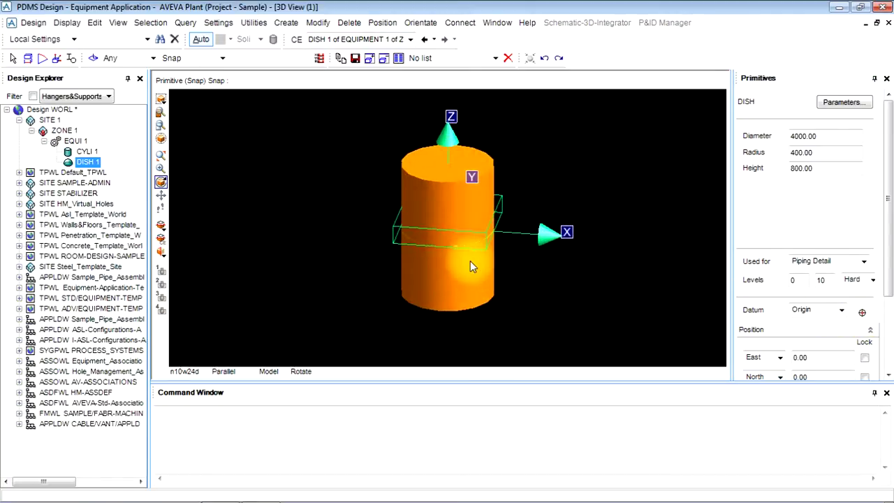
pyautogui.moveTo(888, 171); pyautogui.dragTo(888, 238)
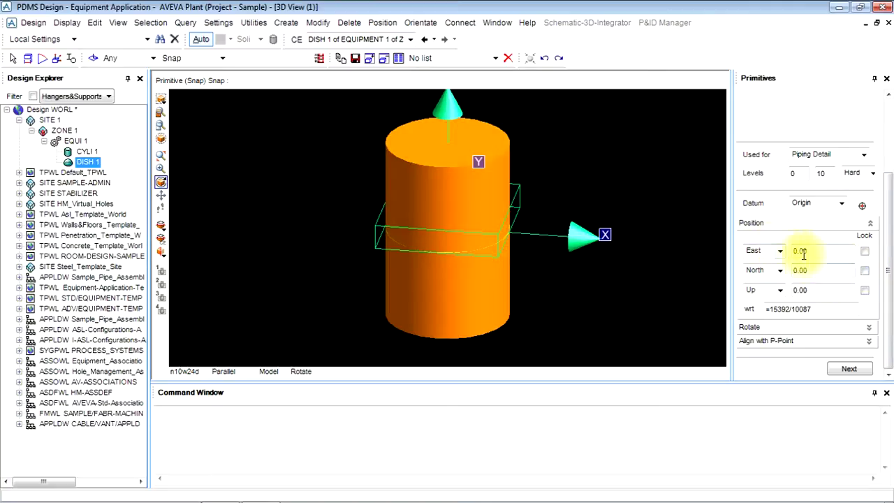
pyautogui.click(763, 292)
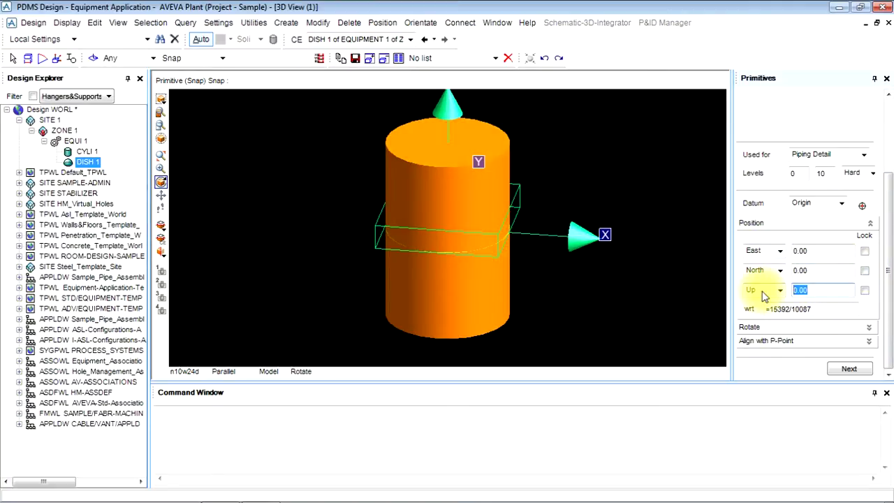
pyautogui.write('3000')
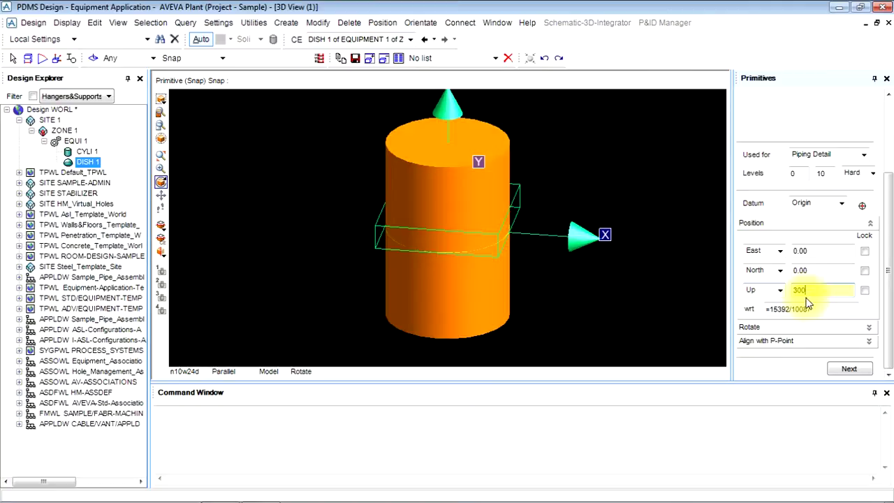
pyautogui.click(851, 370)
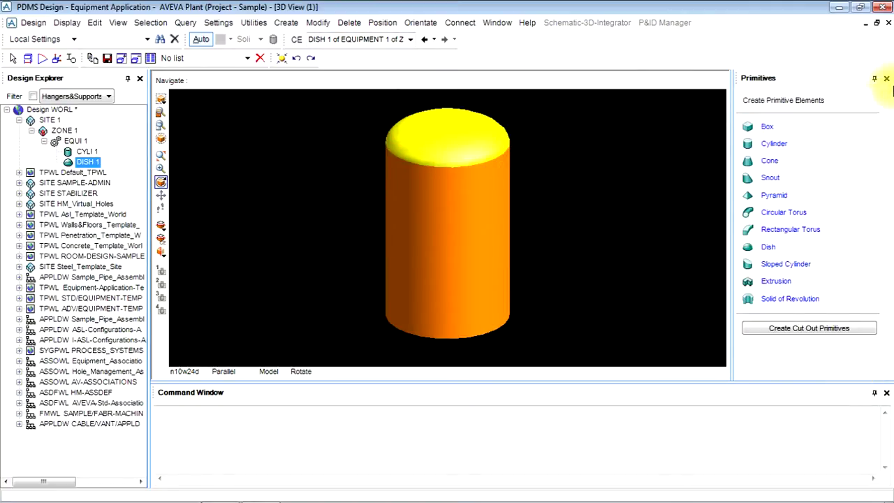
pyautogui.click(886, 78)
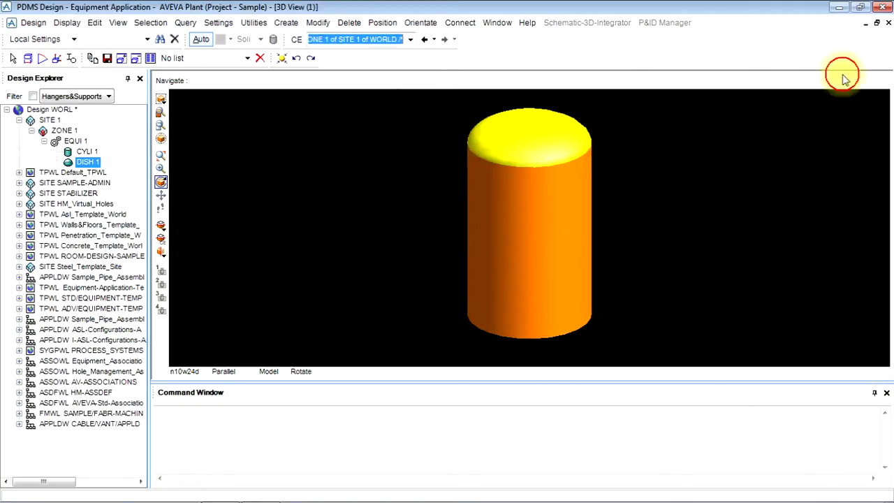
# Step: Mirror-copy the dish about a plane facing U at East 0, North 0, Up 0 relative to World
pyautogui.click(286, 23)
pyautogui.click(296, 40)
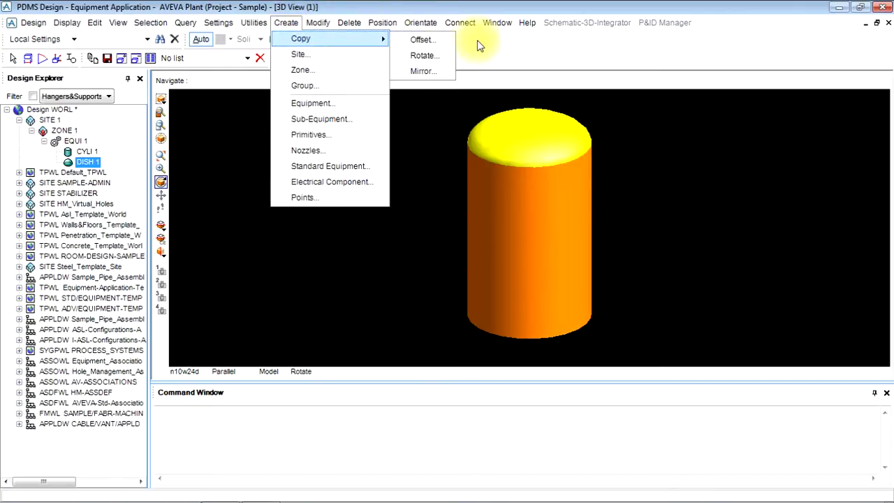
pyautogui.click(424, 70)
pyautogui.click(22, 220)
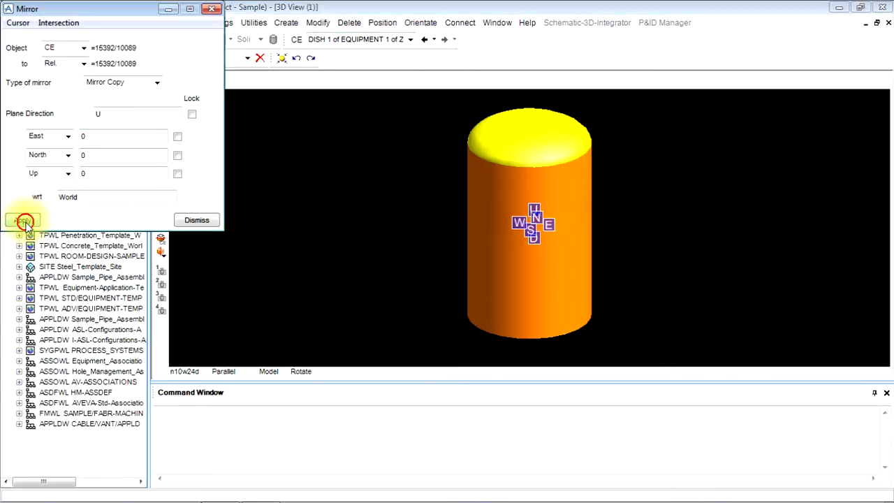
pyautogui.click(432, 276)
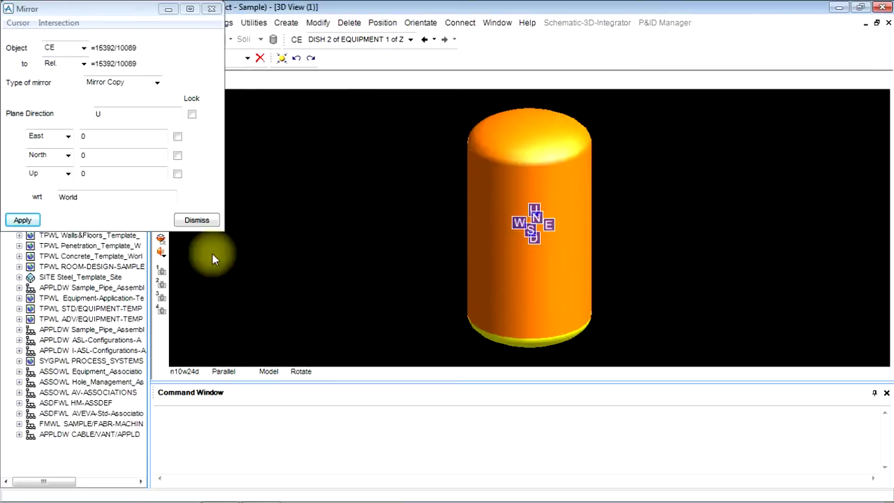
pyautogui.click(186, 221)
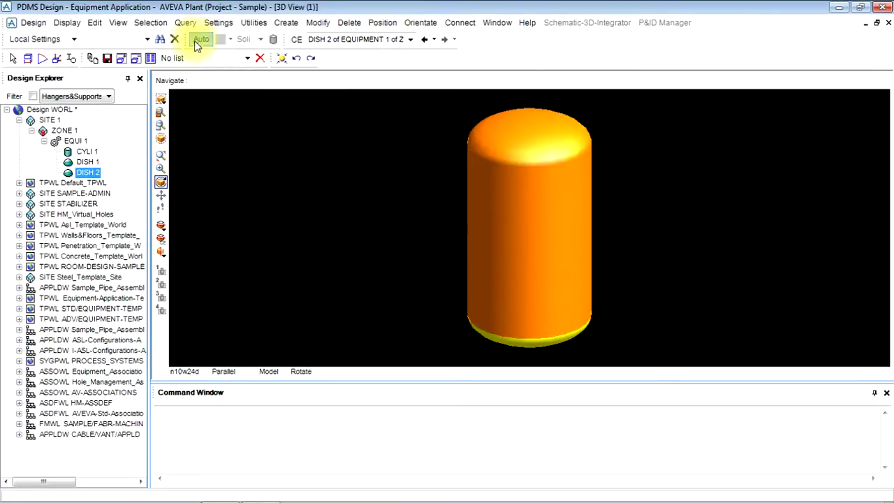
# Step: Start a new nozzle in the equipment and choose the ANSI-NOZZLES specification with generic type 150lb Ansi Flanges
pyautogui.click(273, 23)
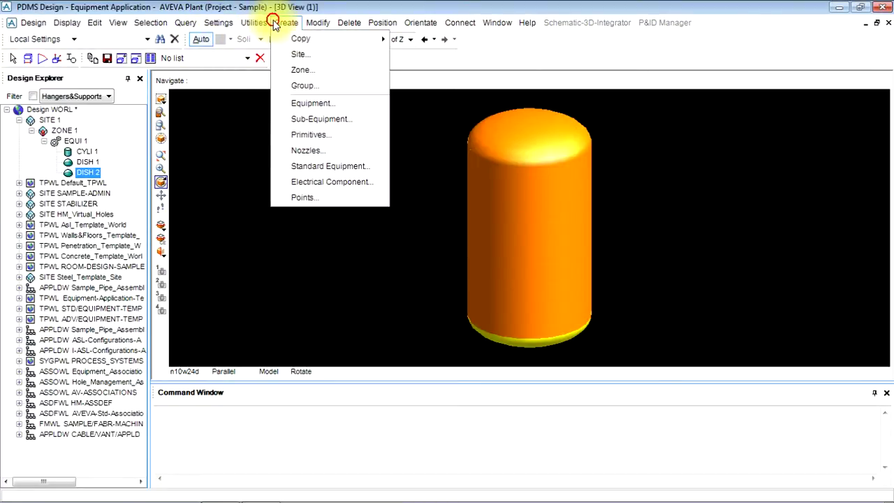
pyautogui.click(325, 149)
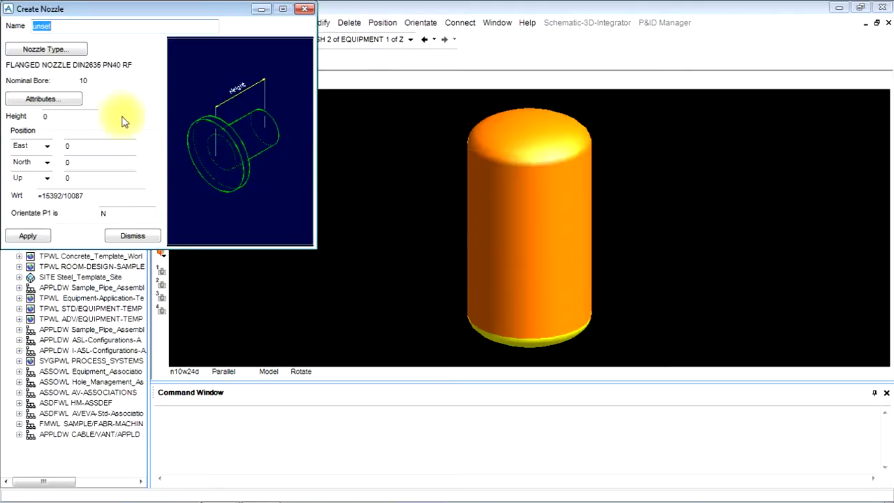
pyautogui.click(54, 49)
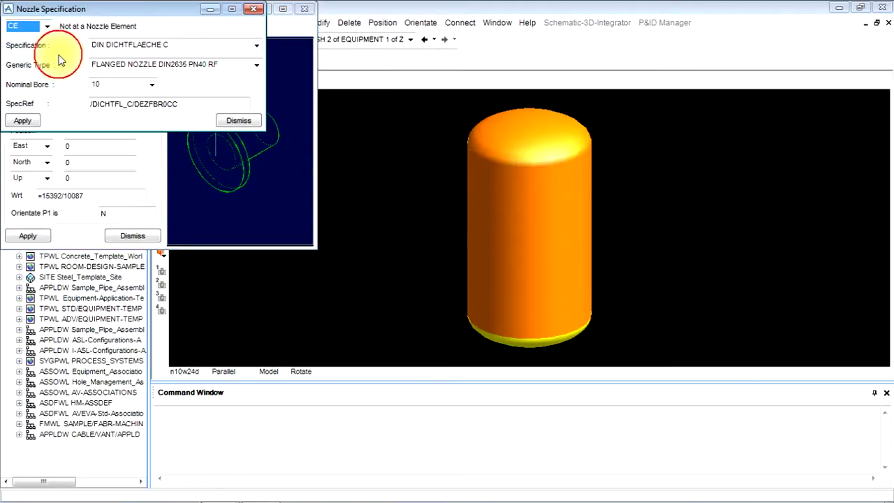
pyautogui.click(125, 44)
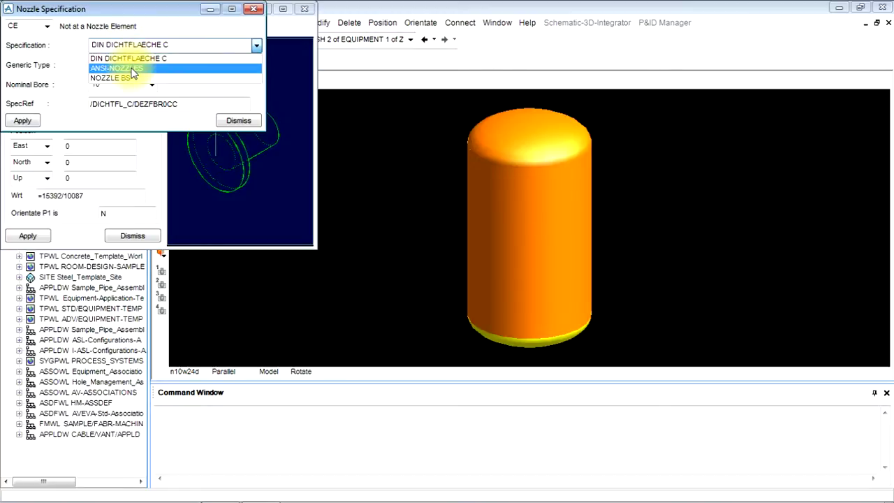
pyautogui.click(130, 69)
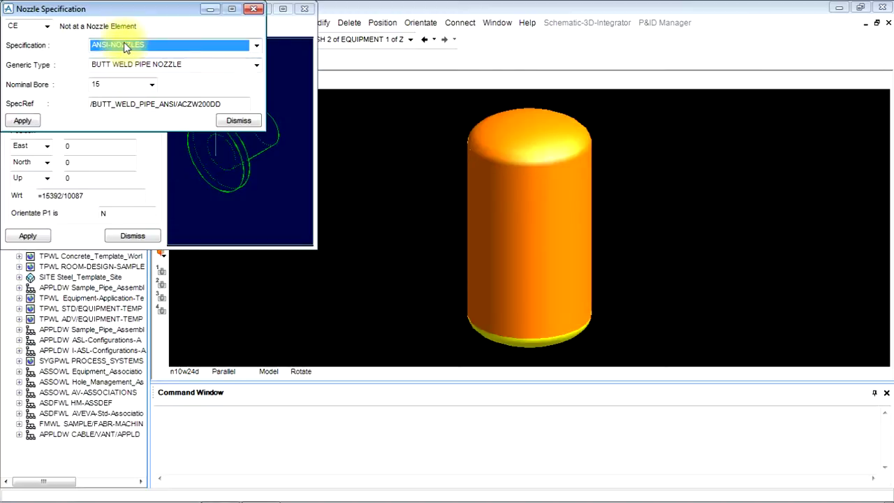
pyautogui.click(130, 64)
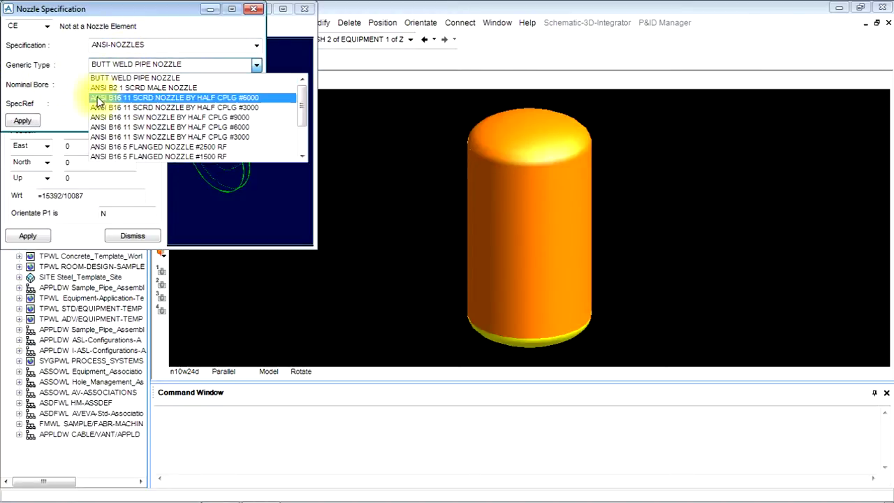
pyautogui.scroll(-2, 111, 123)
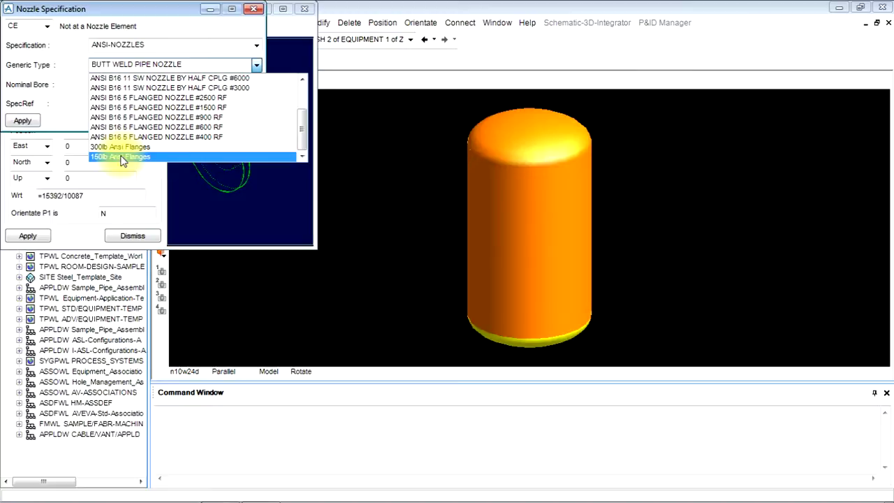
pyautogui.click(148, 158)
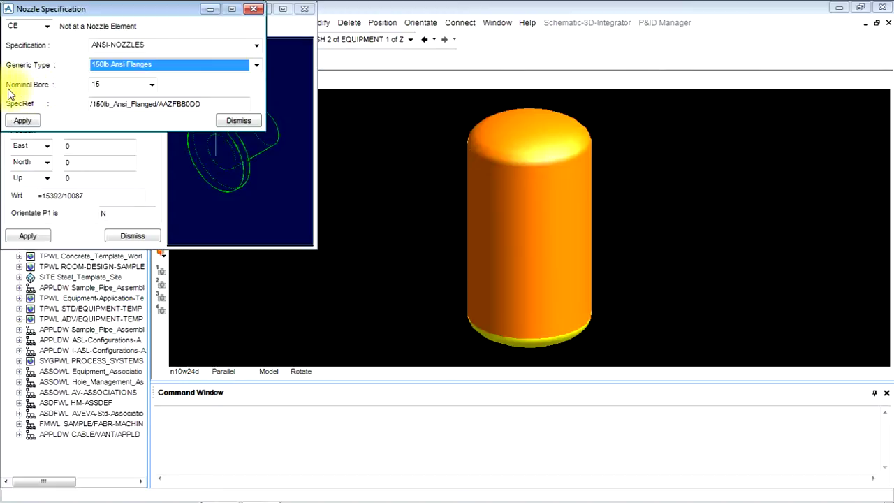
# Step: Set the nozzle's nominal bore to 100 and apply the nozzle specification
pyautogui.click(118, 85)
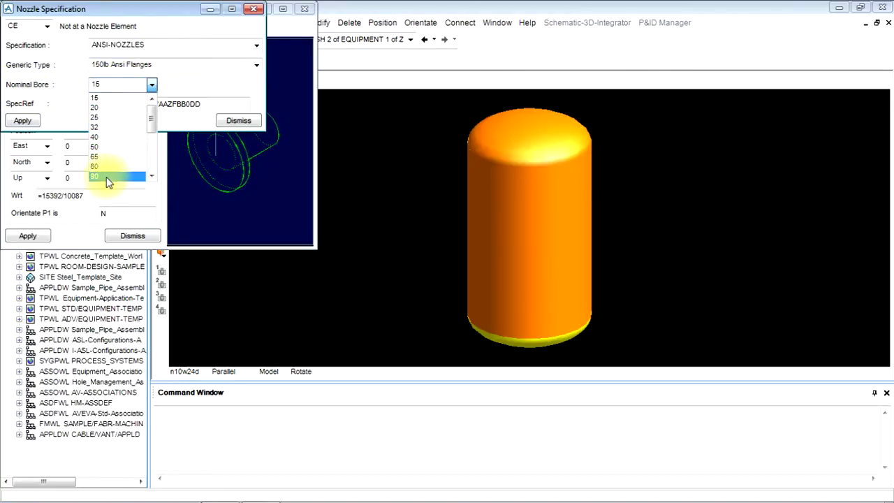
pyautogui.scroll(-1, 104, 178)
pyautogui.click(104, 159)
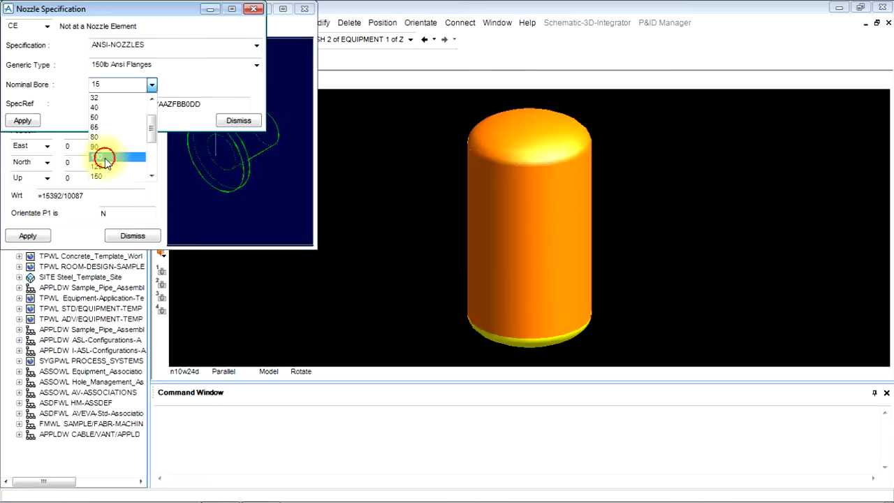
pyautogui.click(40, 122)
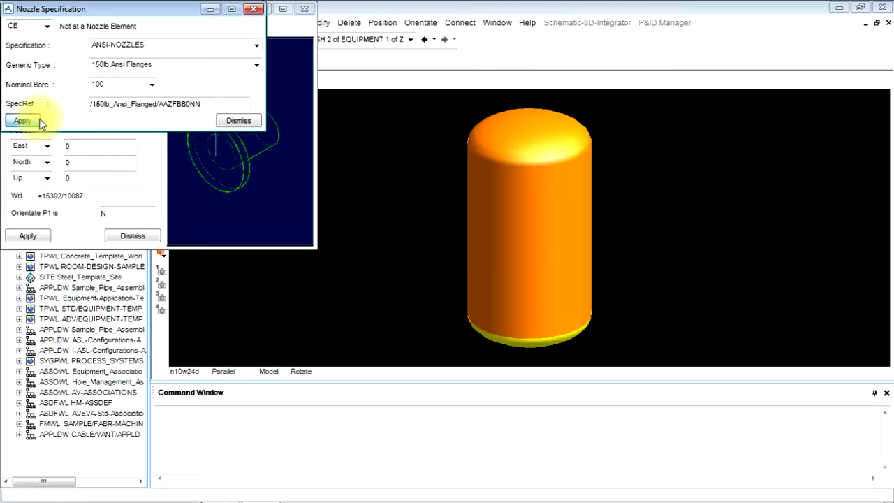
pyautogui.click(260, 120)
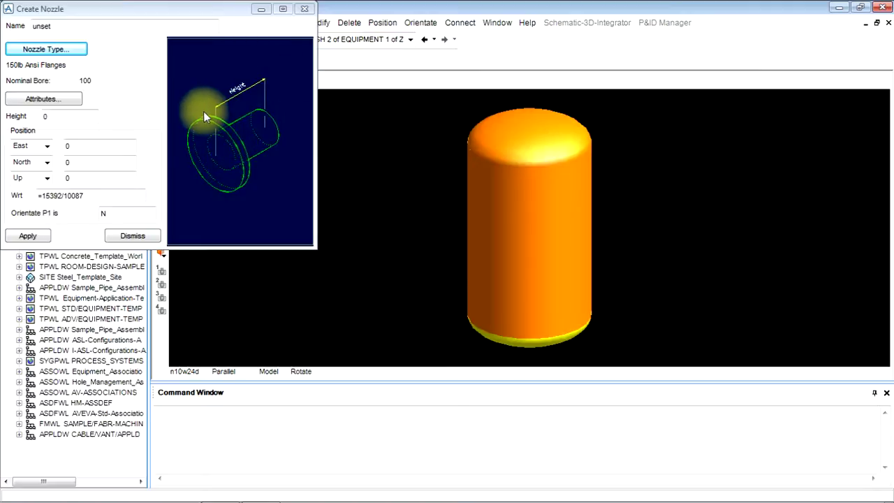
# Step: Create the nozzle with height 170, East position 1650 and P1 oriented to e
pyautogui.click(65, 116)
pyautogui.write('17')
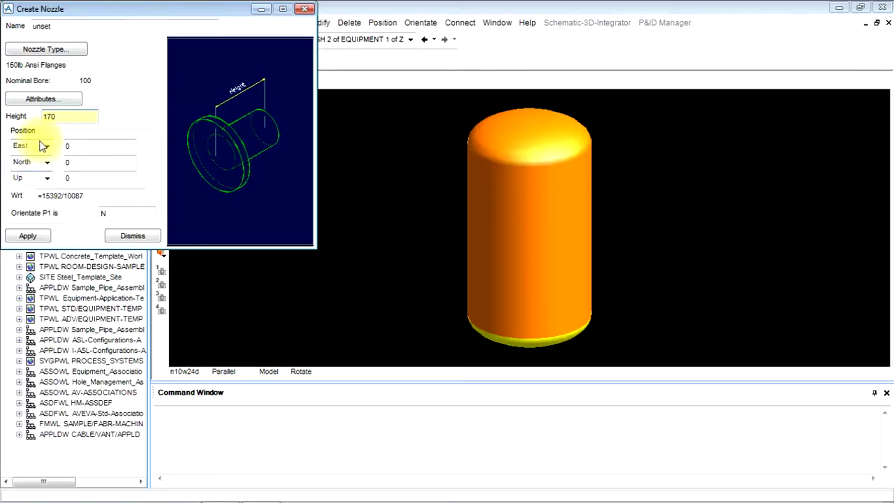
pyautogui.click(86, 146)
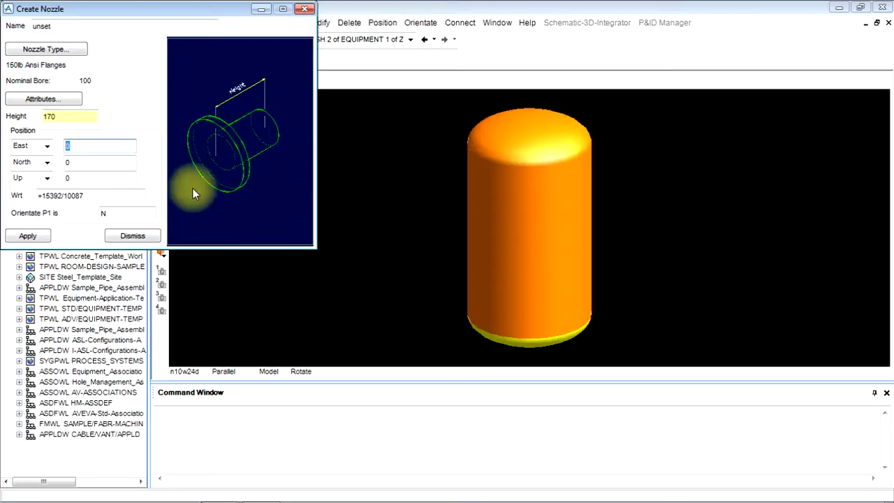
pyautogui.click(76, 146)
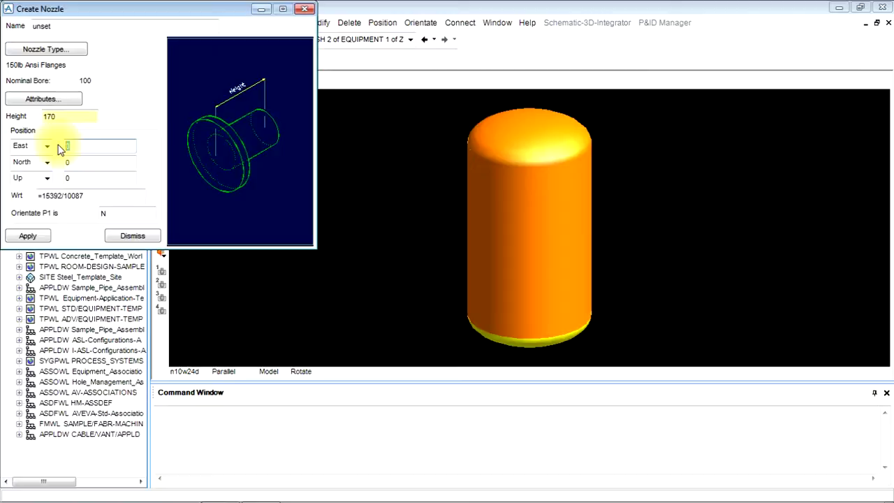
pyautogui.write('165')
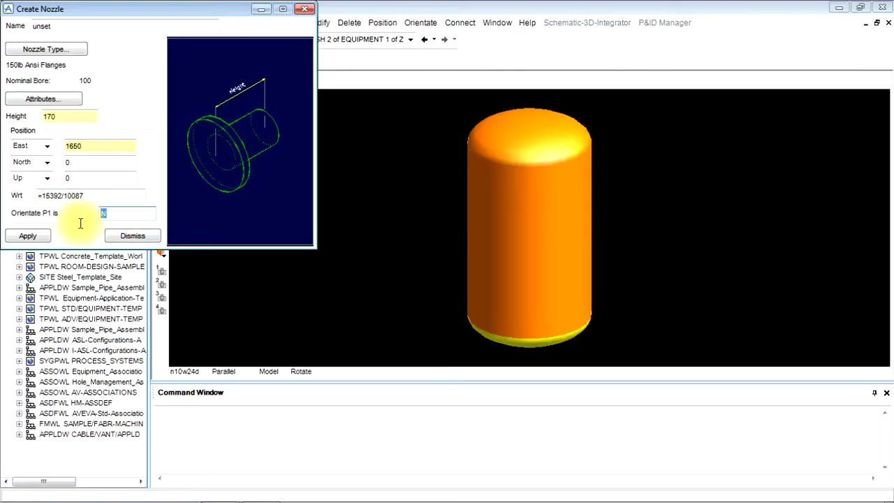
pyautogui.doubleClick(140, 212)
pyautogui.write('e')
pyautogui.click(28, 236)
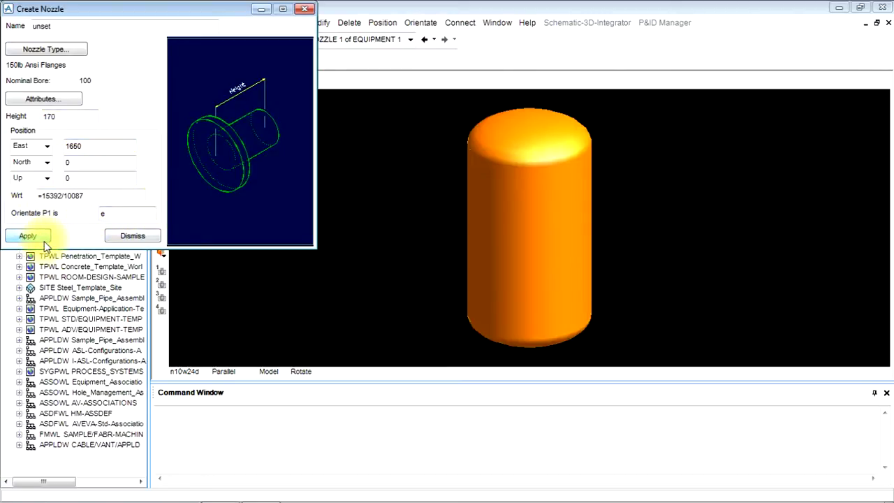
# Step: Zoom the 3D view to the newly created nozzle to locate it on the vessel
pyautogui.click(361, 229)
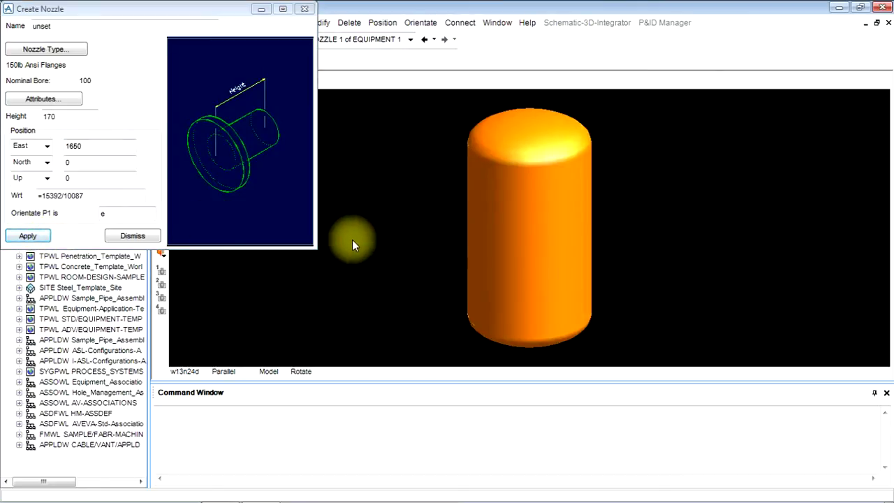
pyautogui.scroll(-2, 441, 194)
pyautogui.moveTo(441, 195); pyautogui.dragTo(441, 217, button='middle')
pyautogui.rightClick(441, 216)
pyautogui.moveTo(481, 314)
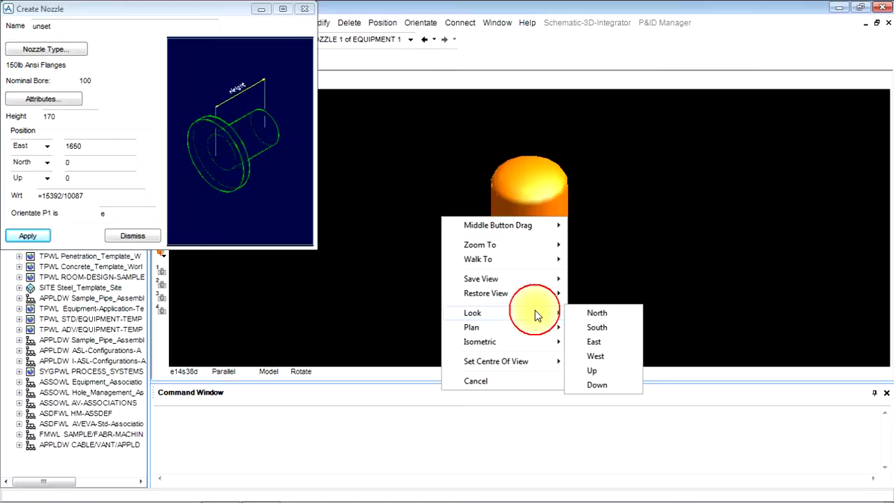
pyautogui.click(593, 314)
pyautogui.moveTo(112, 9); pyautogui.dragTo(575, 145)
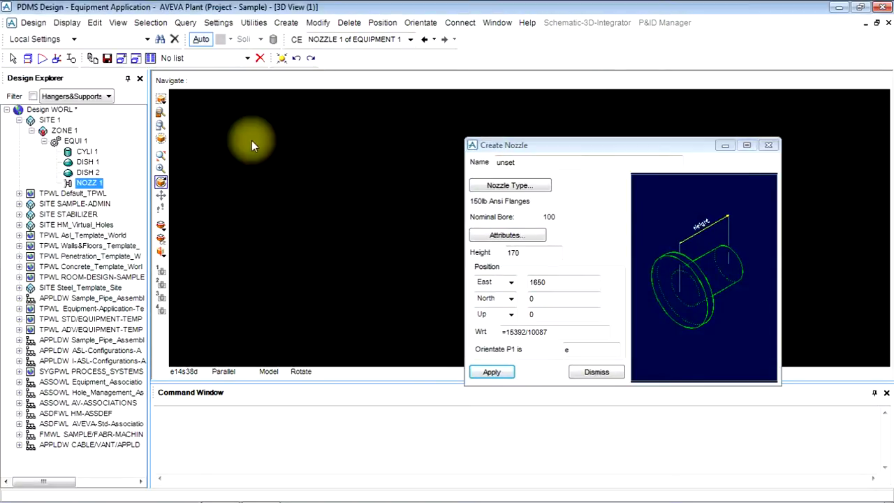
pyautogui.rightClick(218, 142)
pyautogui.moveTo(286, 171)
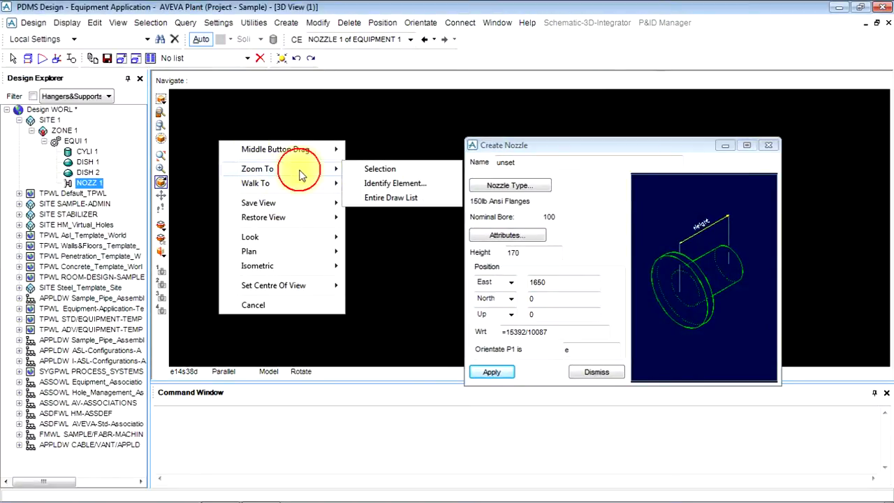
pyautogui.click(380, 168)
pyautogui.moveTo(483, 148); pyautogui.dragTo(45, 118)
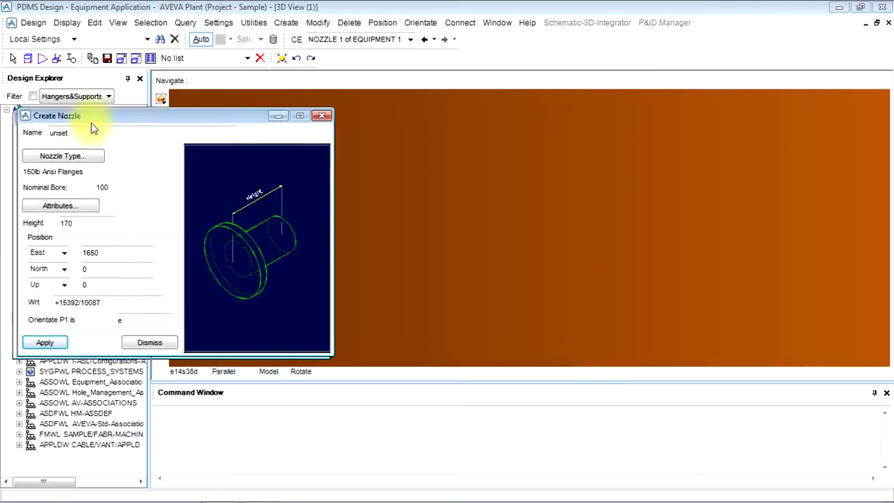
# Step: Display the vessel in wireframe and examine where the nozzle sits relative to the cylinder wall
pyautogui.scroll(3, 664, 256)
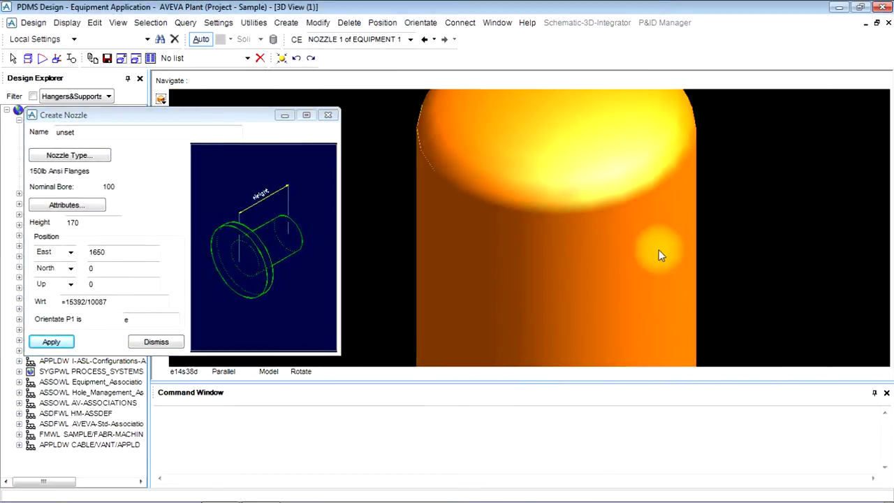
pyautogui.moveTo(658, 255); pyautogui.dragTo(669, 214, button='middle')
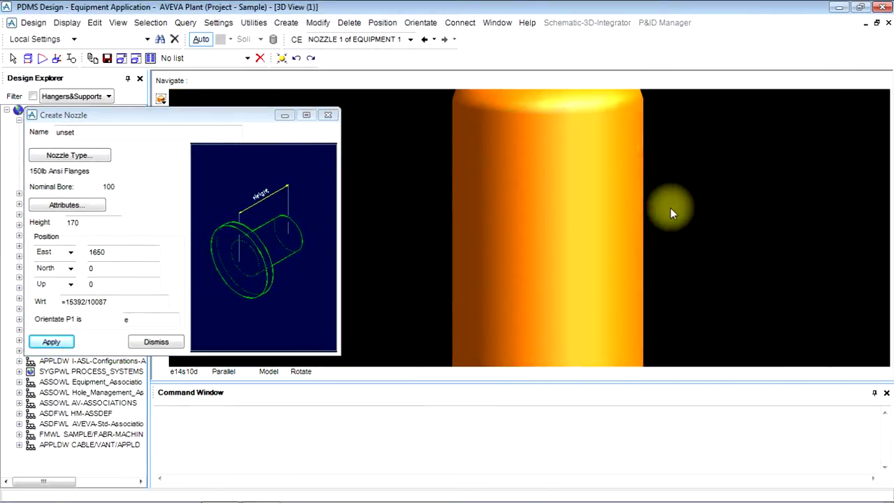
pyautogui.scroll(-3, 575, 295)
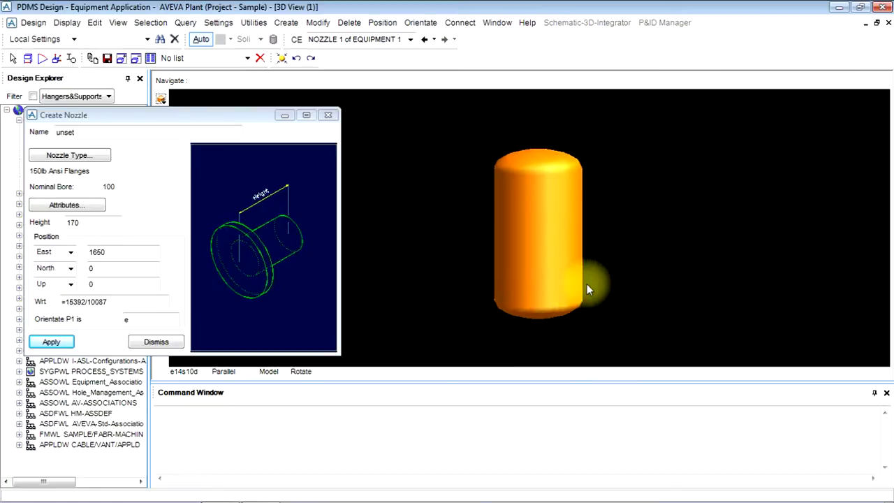
pyautogui.moveTo(586, 283); pyautogui.dragTo(578, 330, button='middle')
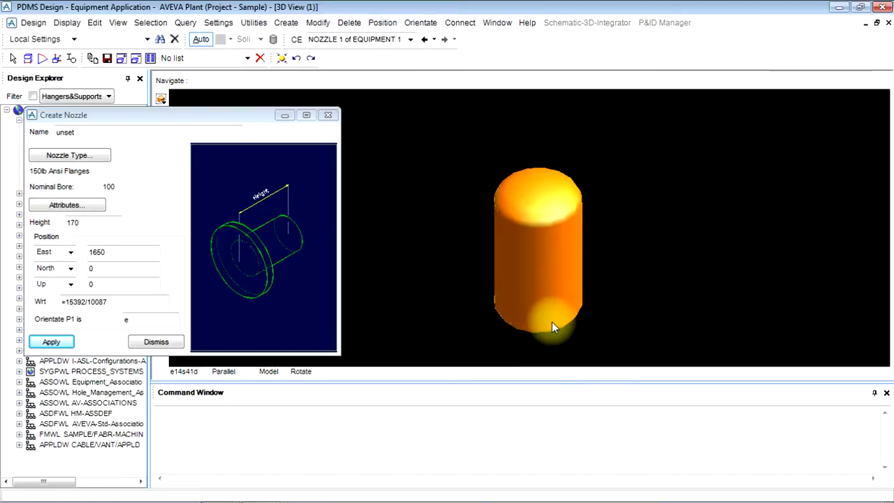
pyautogui.press('F8')
pyautogui.moveTo(558, 319)
pyautogui.mouseDown(button='middle')
pyautogui.moveTo(566, 299)
pyautogui.moveTo(692, 282)
pyautogui.moveTo(665, 293)
pyautogui.moveTo(556, 294)
pyautogui.mouseUp(button='middle')
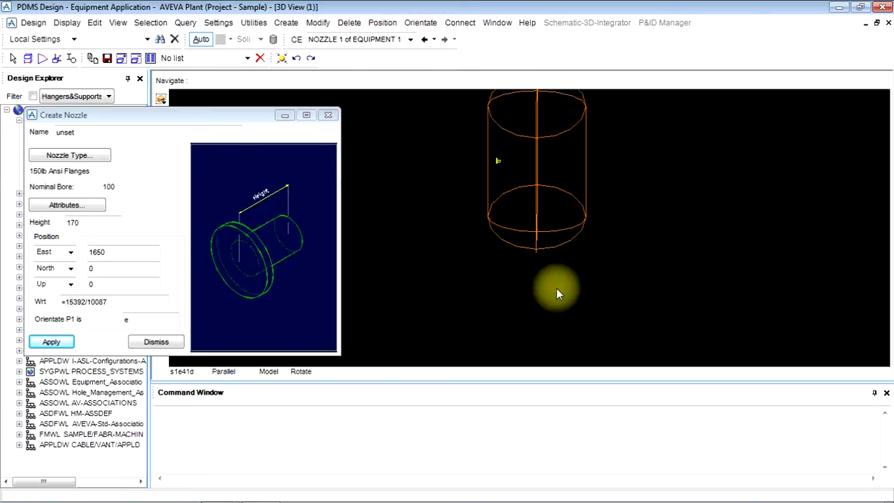
# Step: Create another nozzle with the same specification and orientation at East position 2150
pyautogui.moveTo(129, 250); pyautogui.dragTo(70, 250)
pyautogui.scroll(2, 557, 196)
pyautogui.click(122, 248)
pyautogui.write('2150')
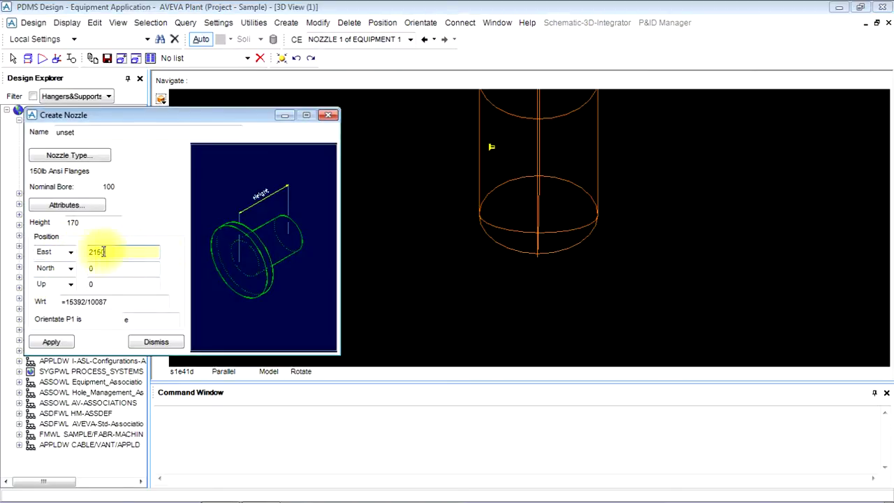
pyautogui.click(511, 188)
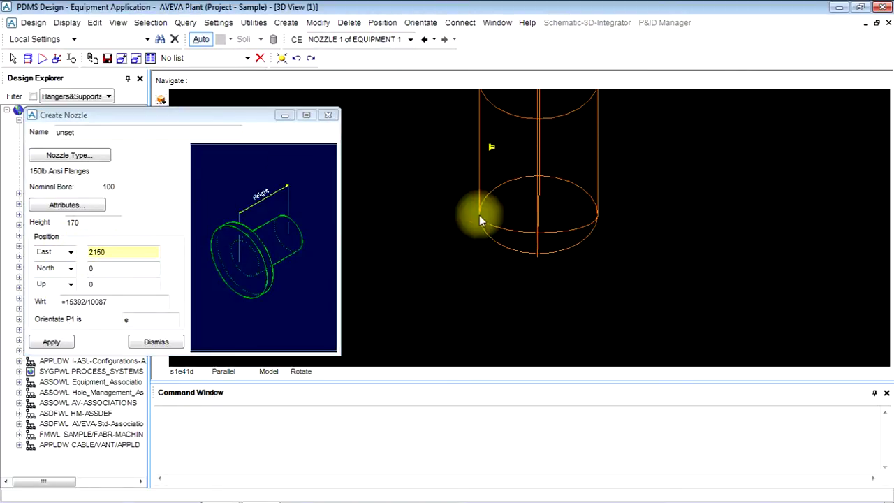
pyautogui.scroll(3, 451, 199)
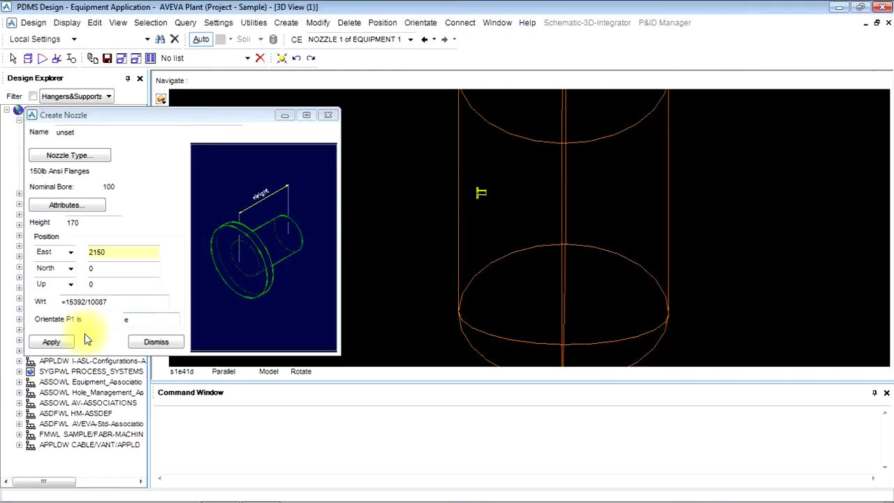
pyautogui.click(56, 341)
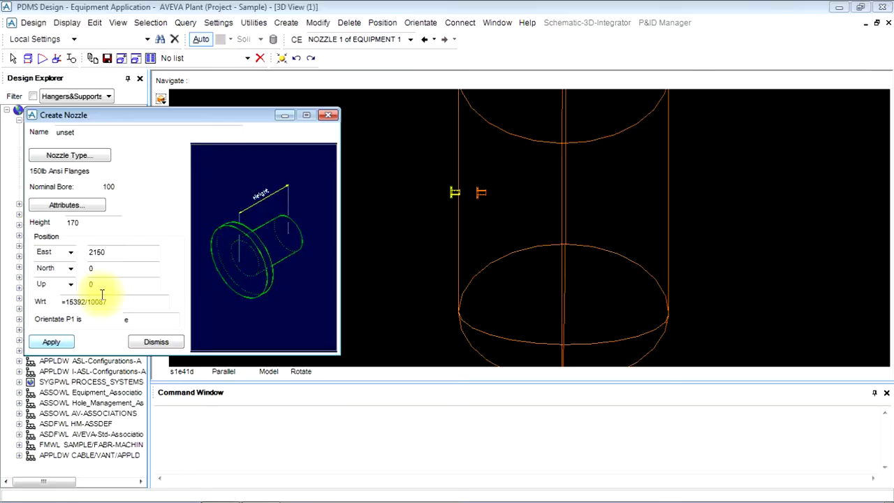
# Step: Delete the second nozzle, NOZZ 2, from EQUI 1, confirm the deletion and close the nozzle creation form
pyautogui.moveTo(107, 117); pyautogui.dragTo(311, 266)
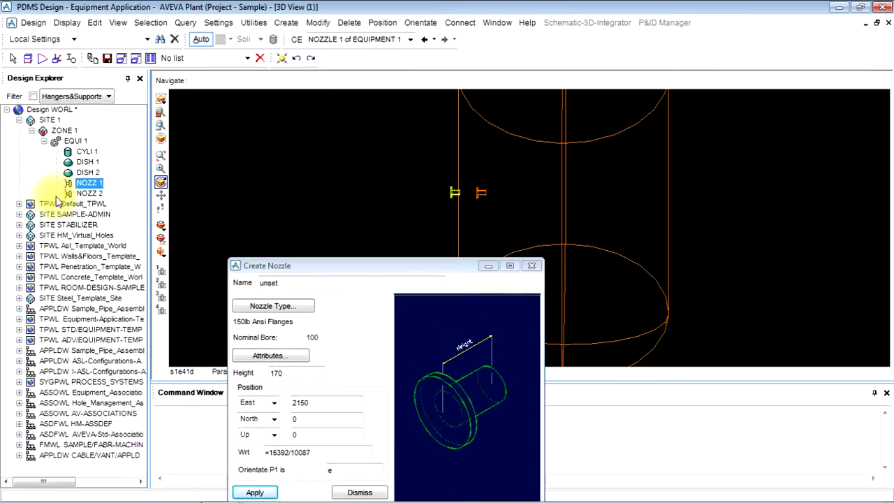
pyautogui.click(90, 192)
pyautogui.rightClick(95, 197)
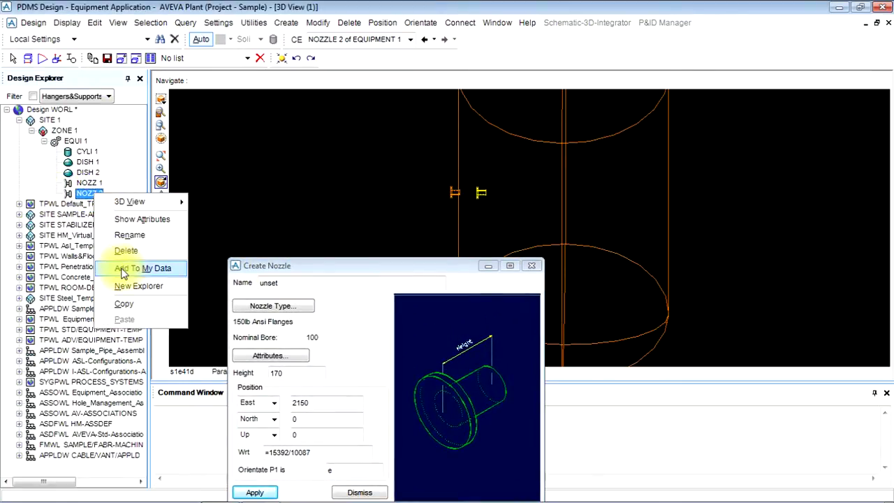
pyautogui.click(149, 249)
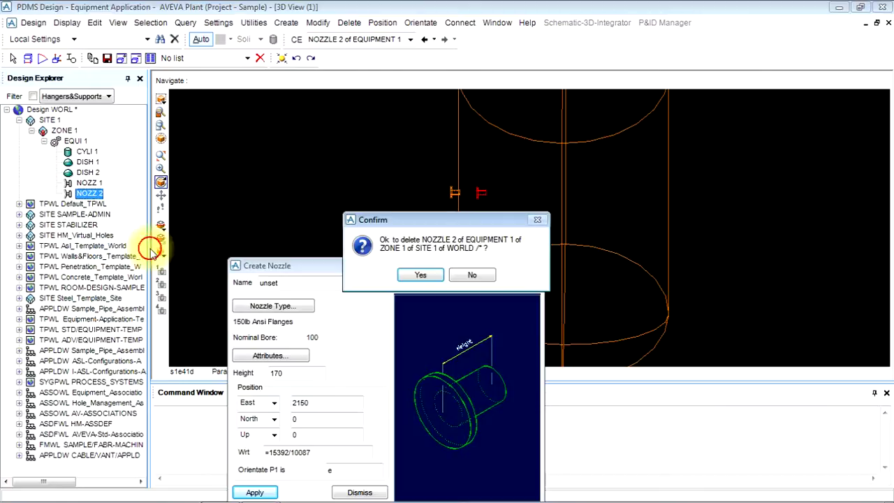
pyautogui.click(413, 275)
pyautogui.moveTo(405, 266); pyautogui.dragTo(328, 134)
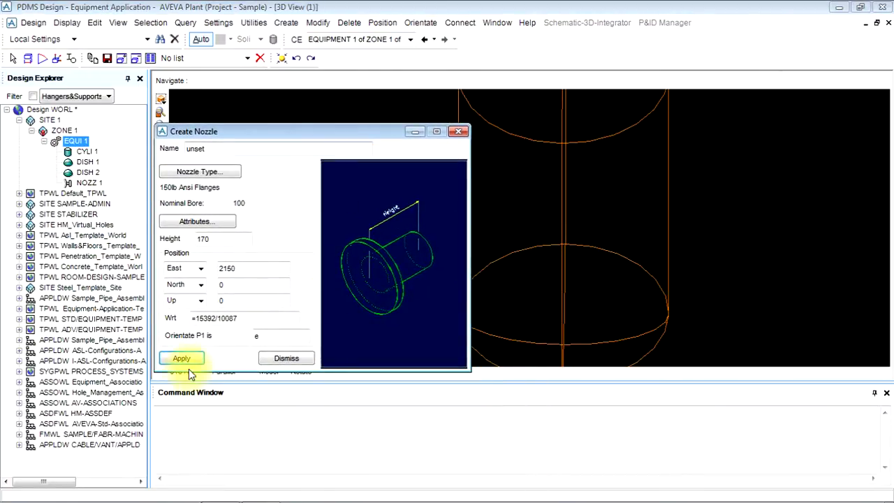
pyautogui.click(290, 359)
# Step: Return the vessel to shaded display and inspect the remaining nozzle on the cylinder wall from several angles
pyautogui.moveTo(305, 314); pyautogui.dragTo(405, 169, button='middle')
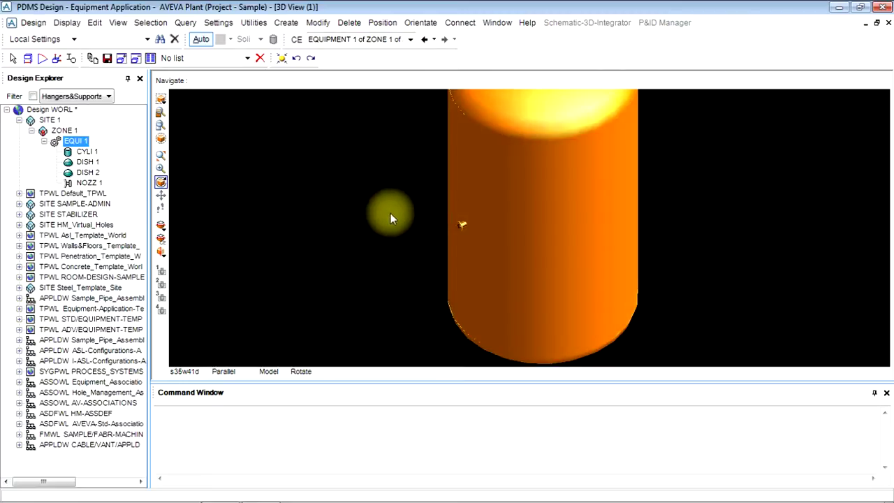
pyautogui.moveTo(363, 222)
pyautogui.mouseDown(button='middle')
pyautogui.moveTo(463, 222)
pyautogui.moveTo(355, 241)
pyautogui.moveTo(452, 262)
pyautogui.mouseUp(button='middle')
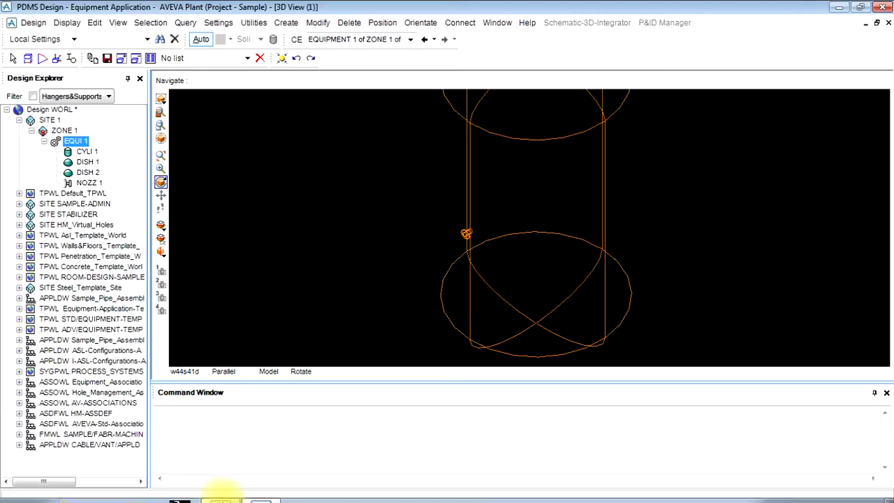
pyautogui.moveTo(220, 493)
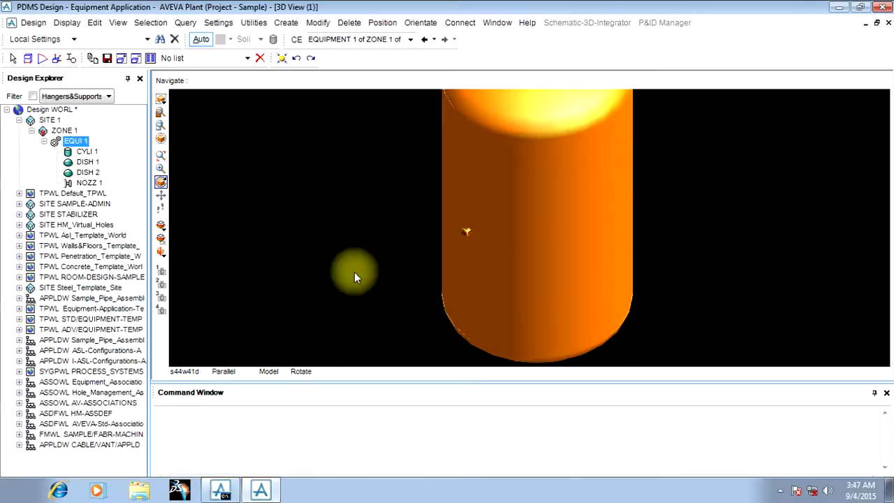
pyautogui.moveTo(354, 272); pyautogui.dragTo(349, 292, button='middle')
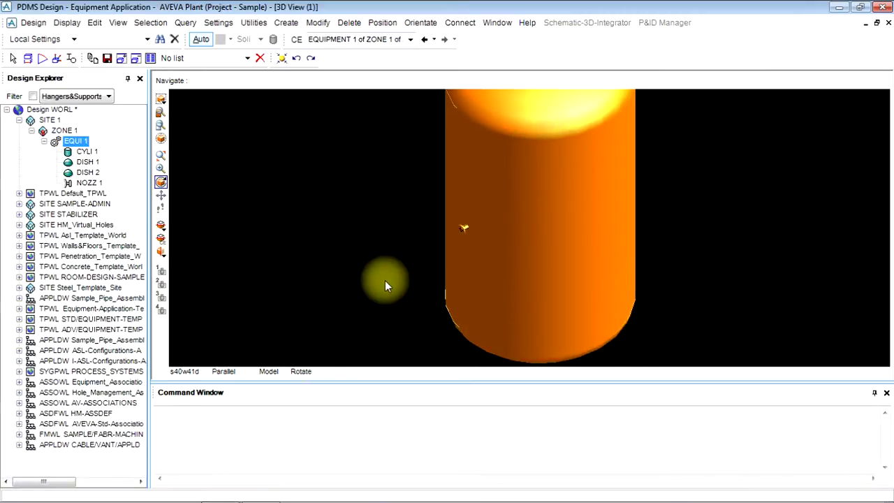